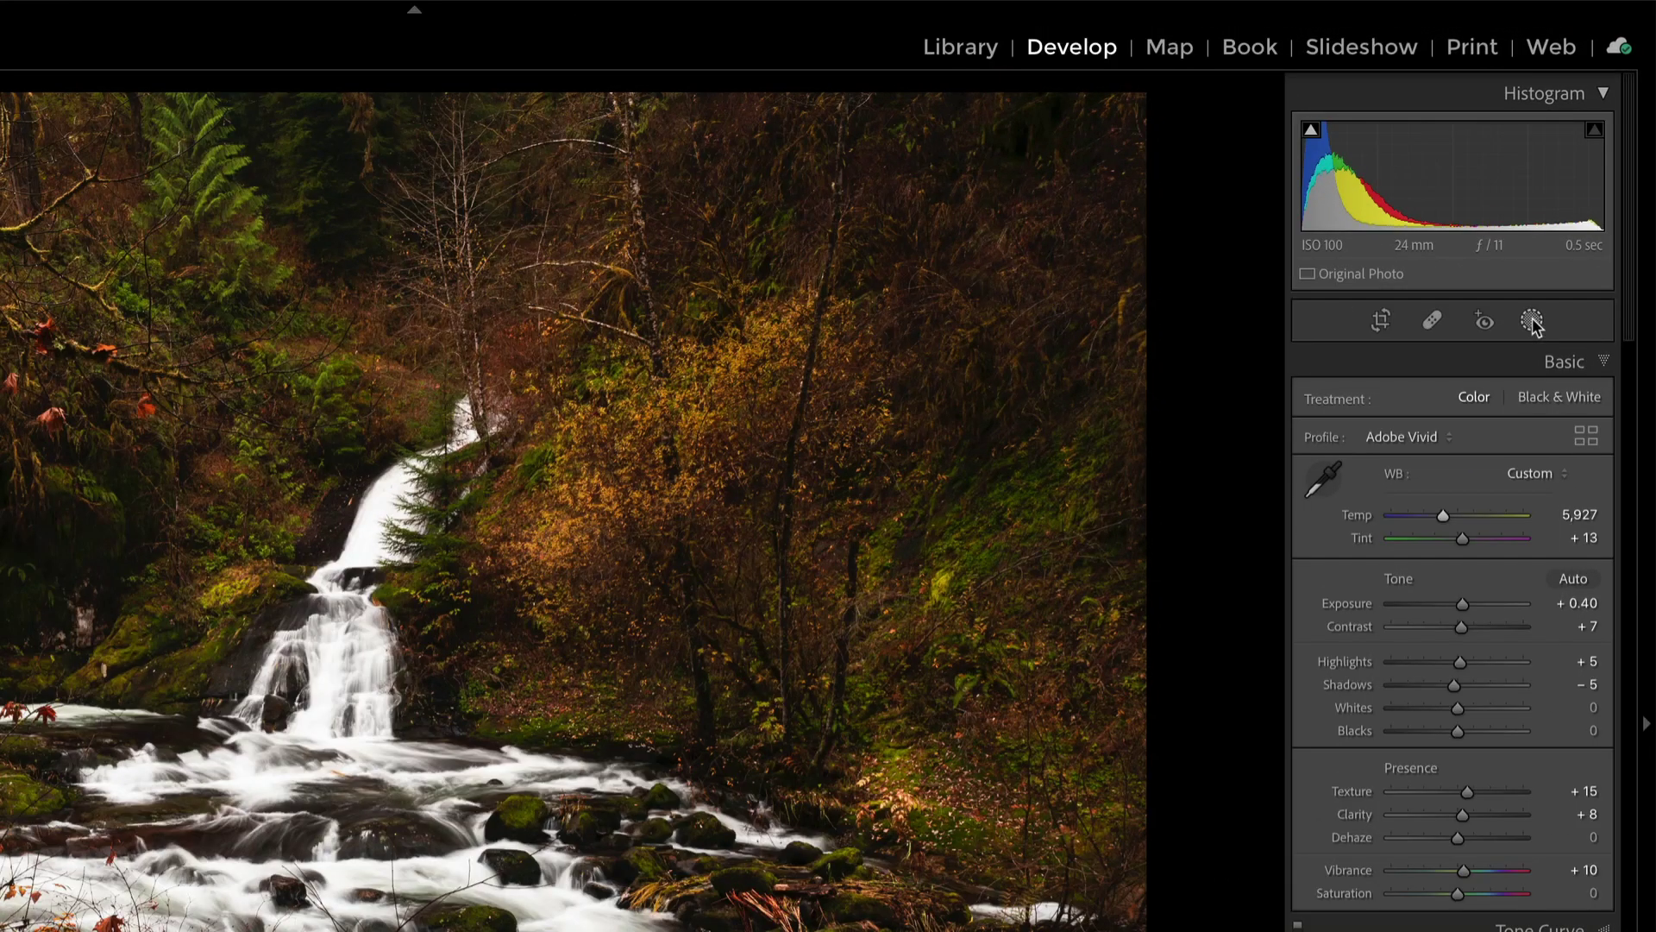
- Open the Masks panel listing Mask 1 to Mask 4 and preview Mask 3's overlay
click(1573, 214)
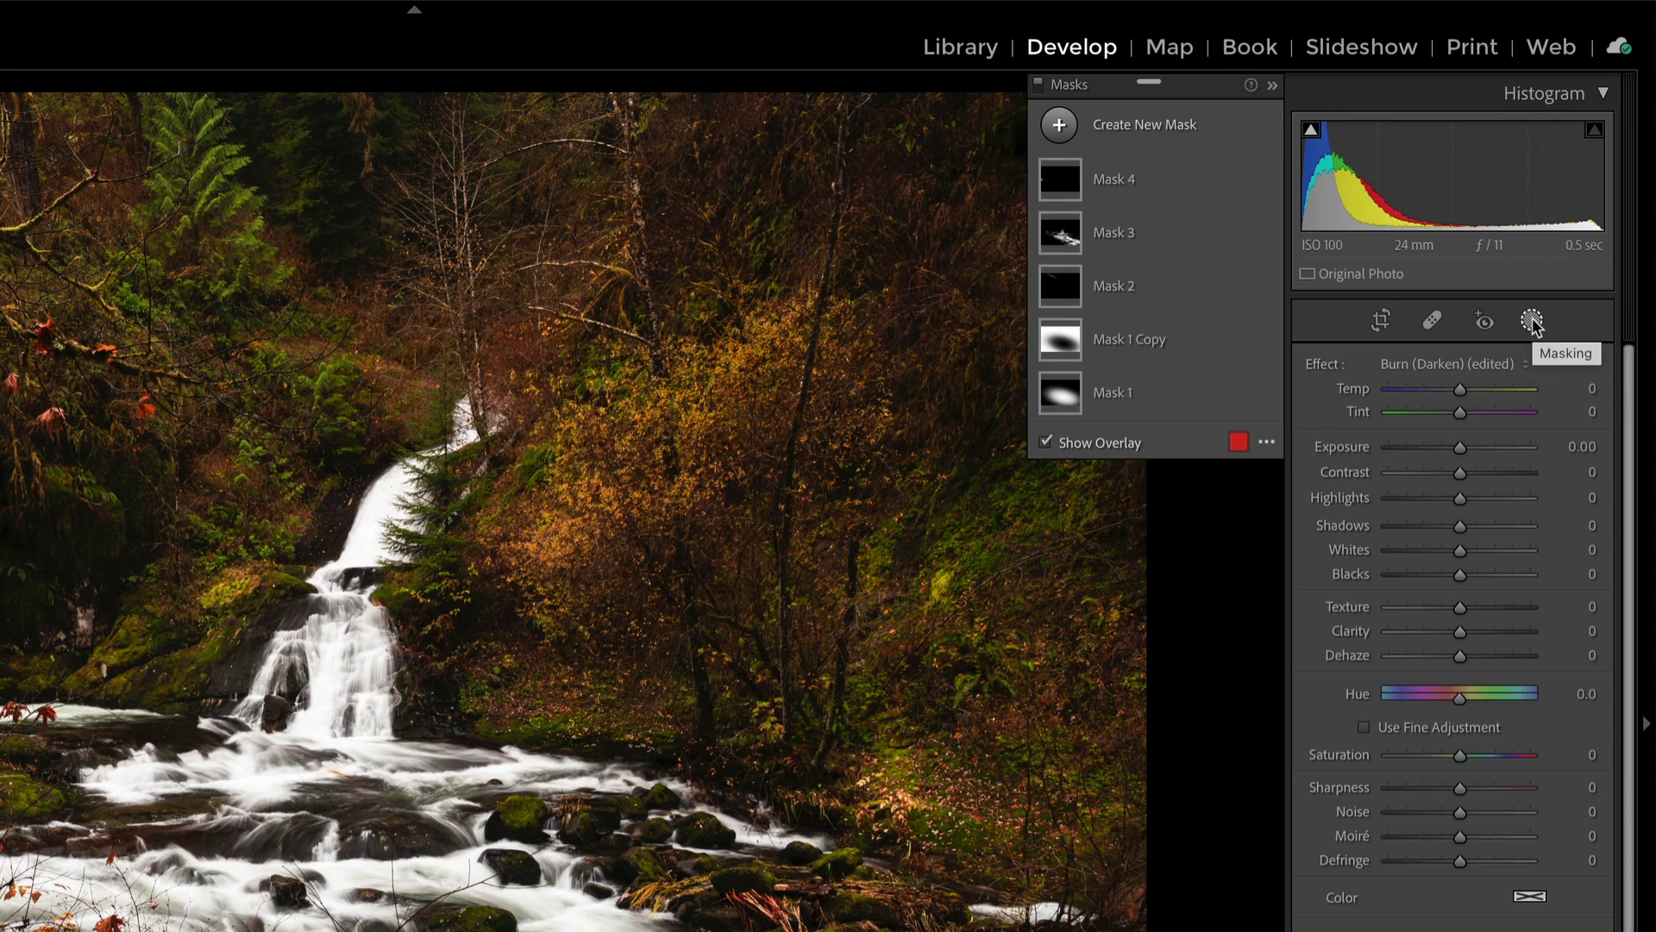
mouse_move(1228, 226)
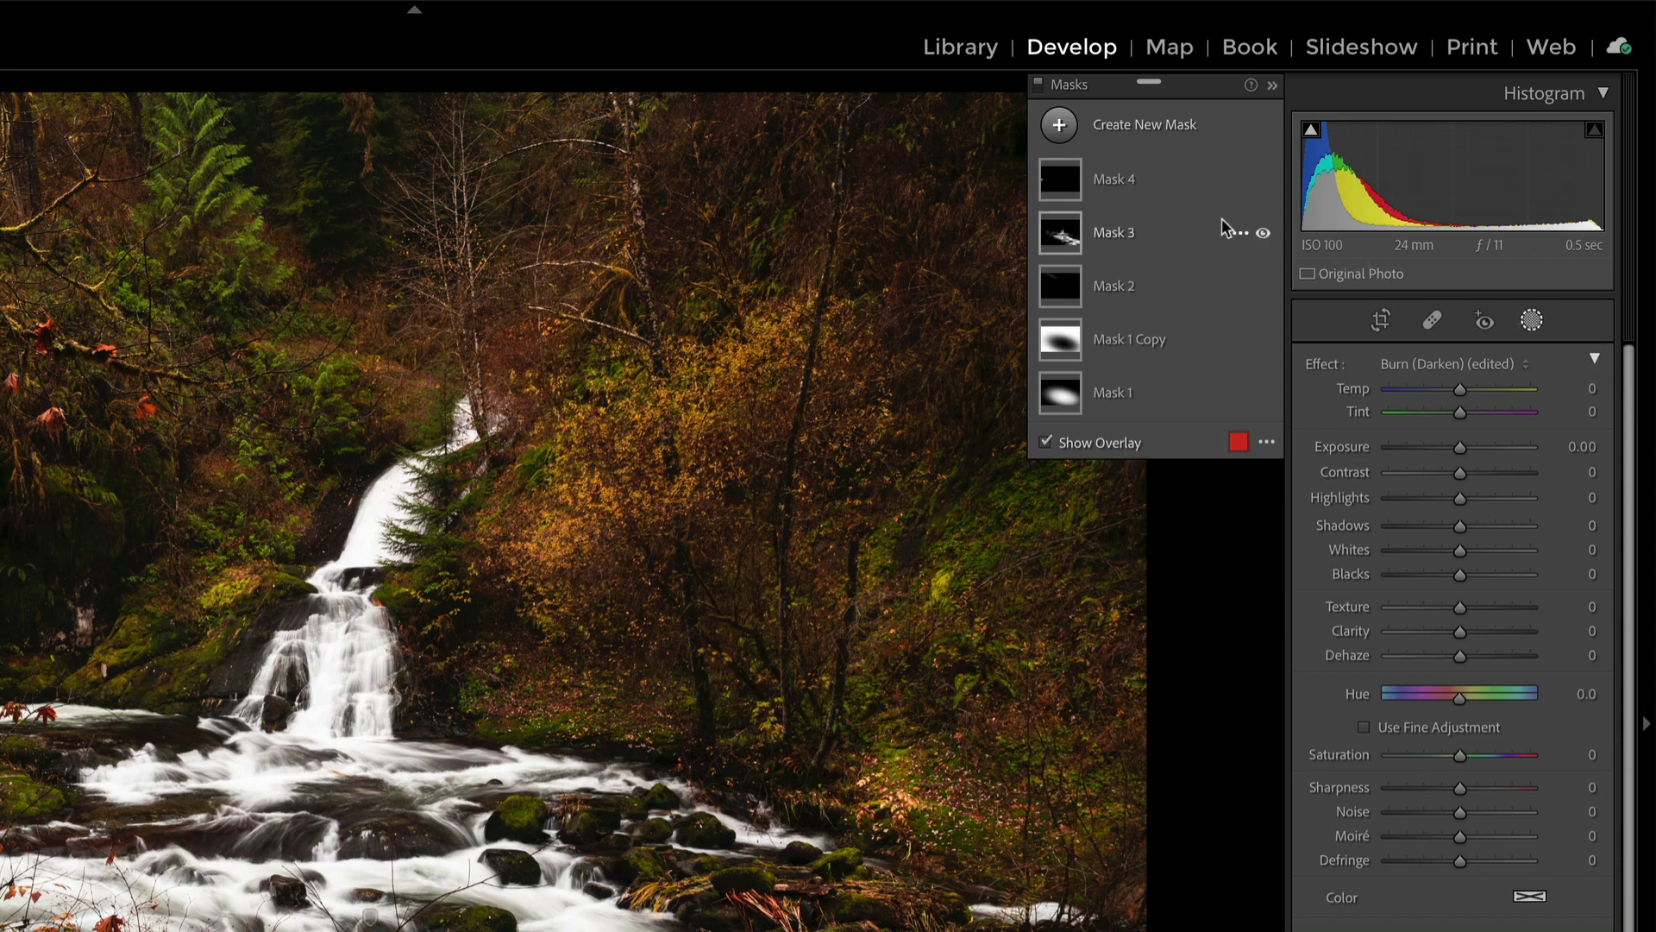
mouse_move(1070, 238)
click(1239, 441)
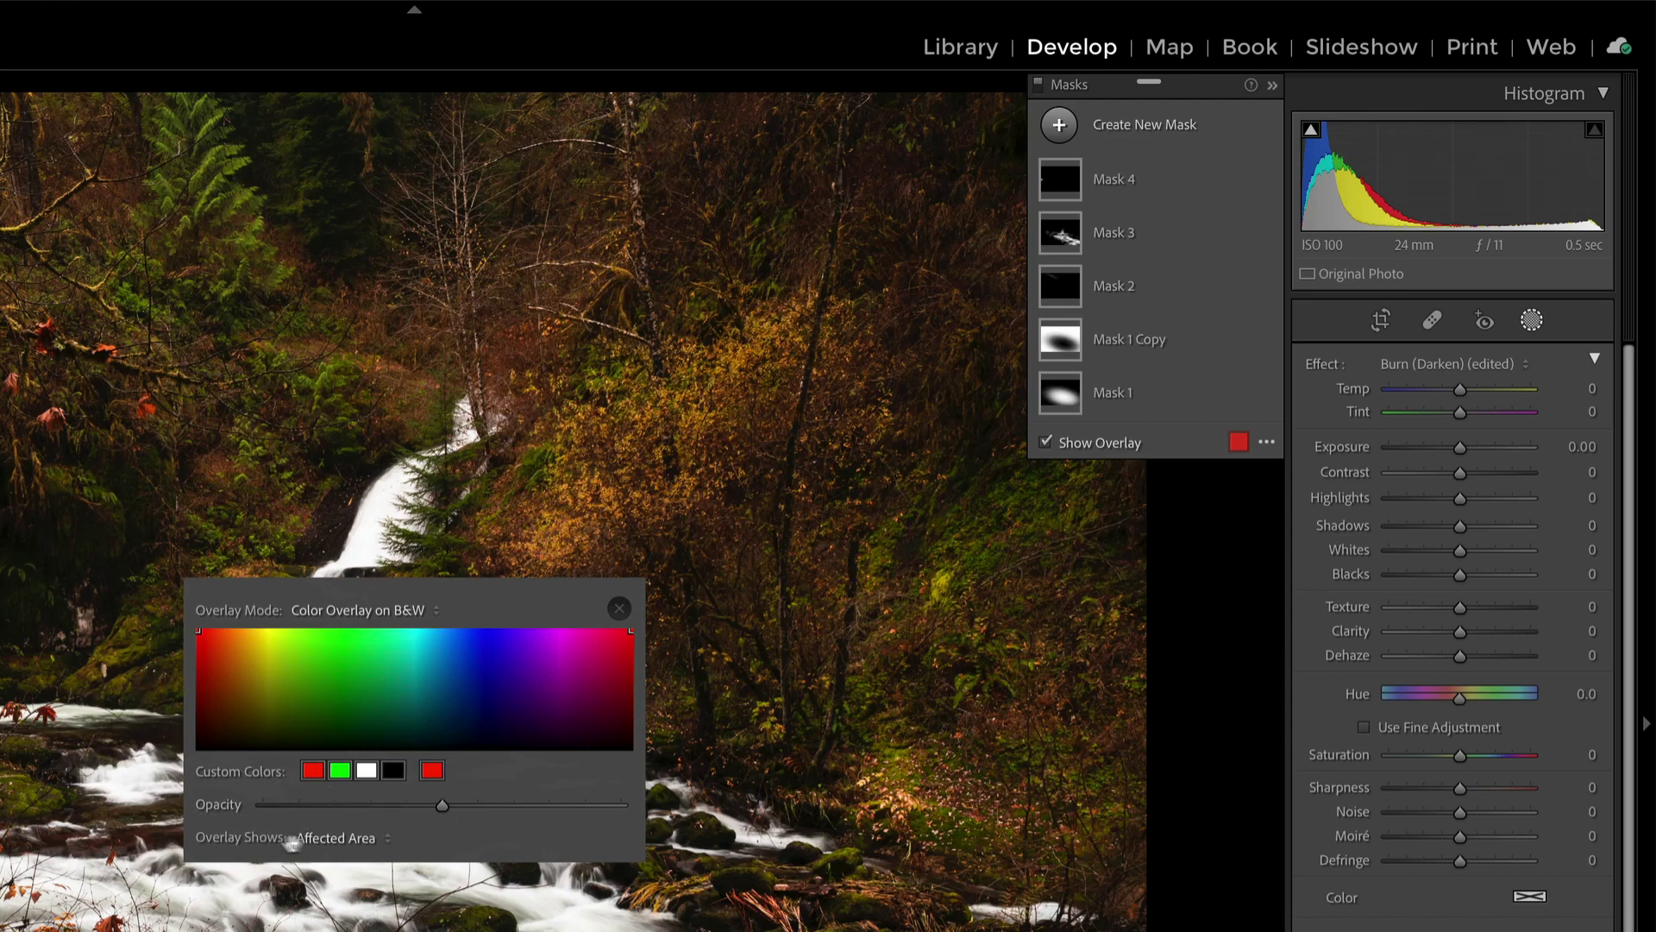
click(387, 841)
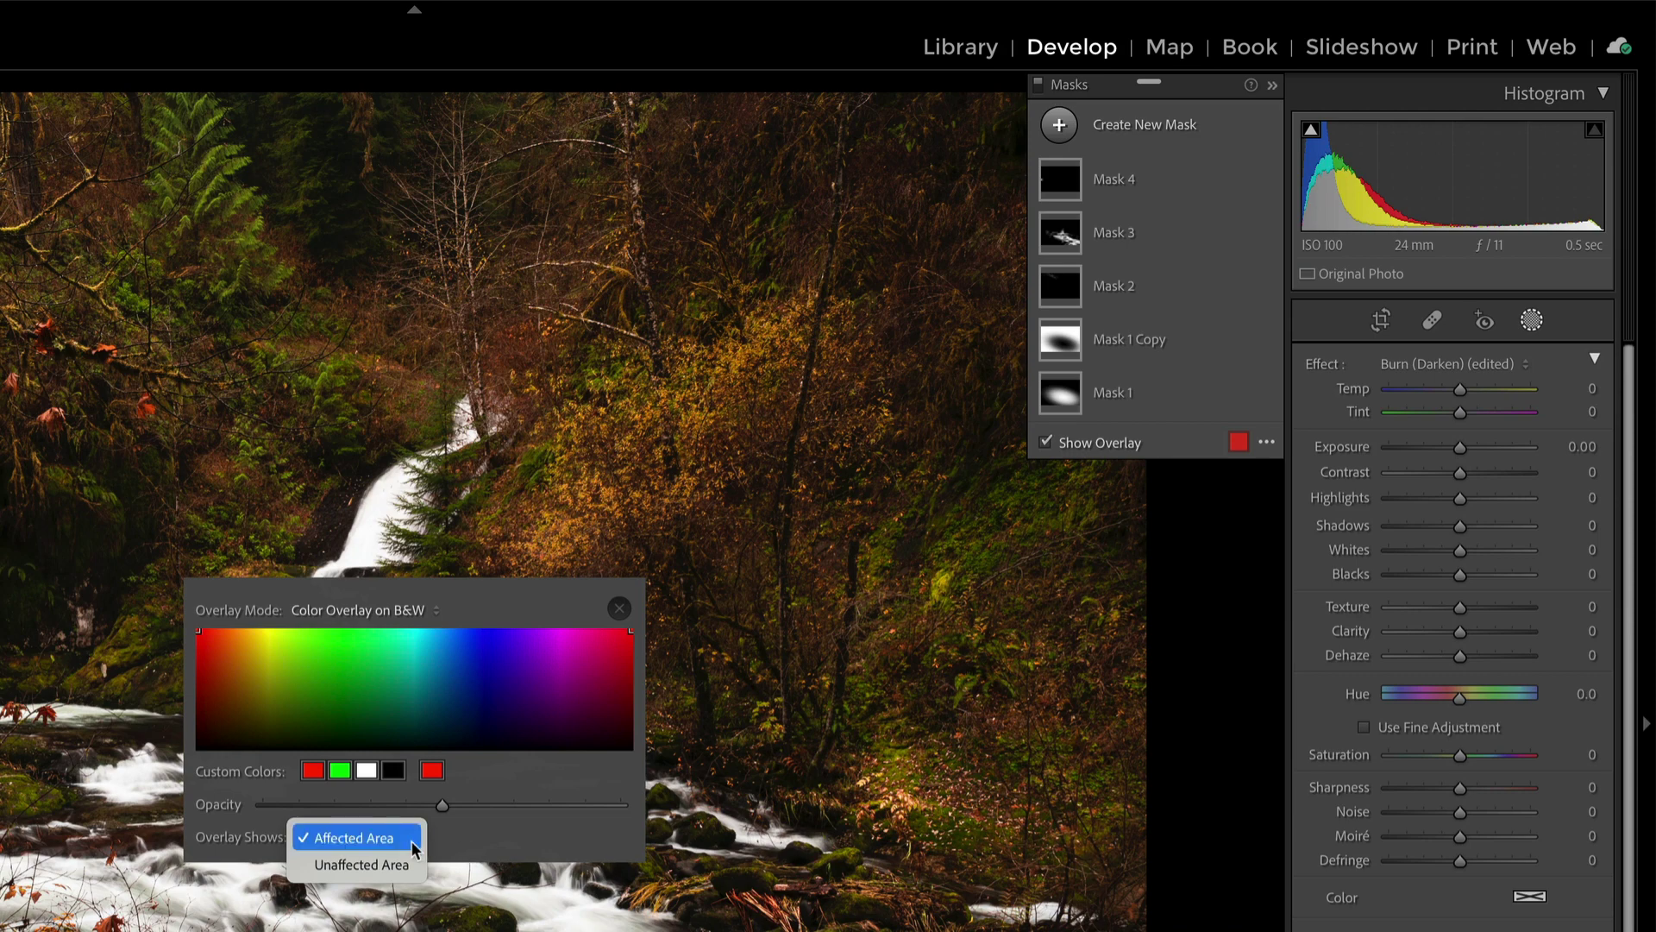
click(455, 845)
- Close the colour settings and cycle Mask 3's overlay colour through green, white, black and red with Shift+O
click(618, 609)
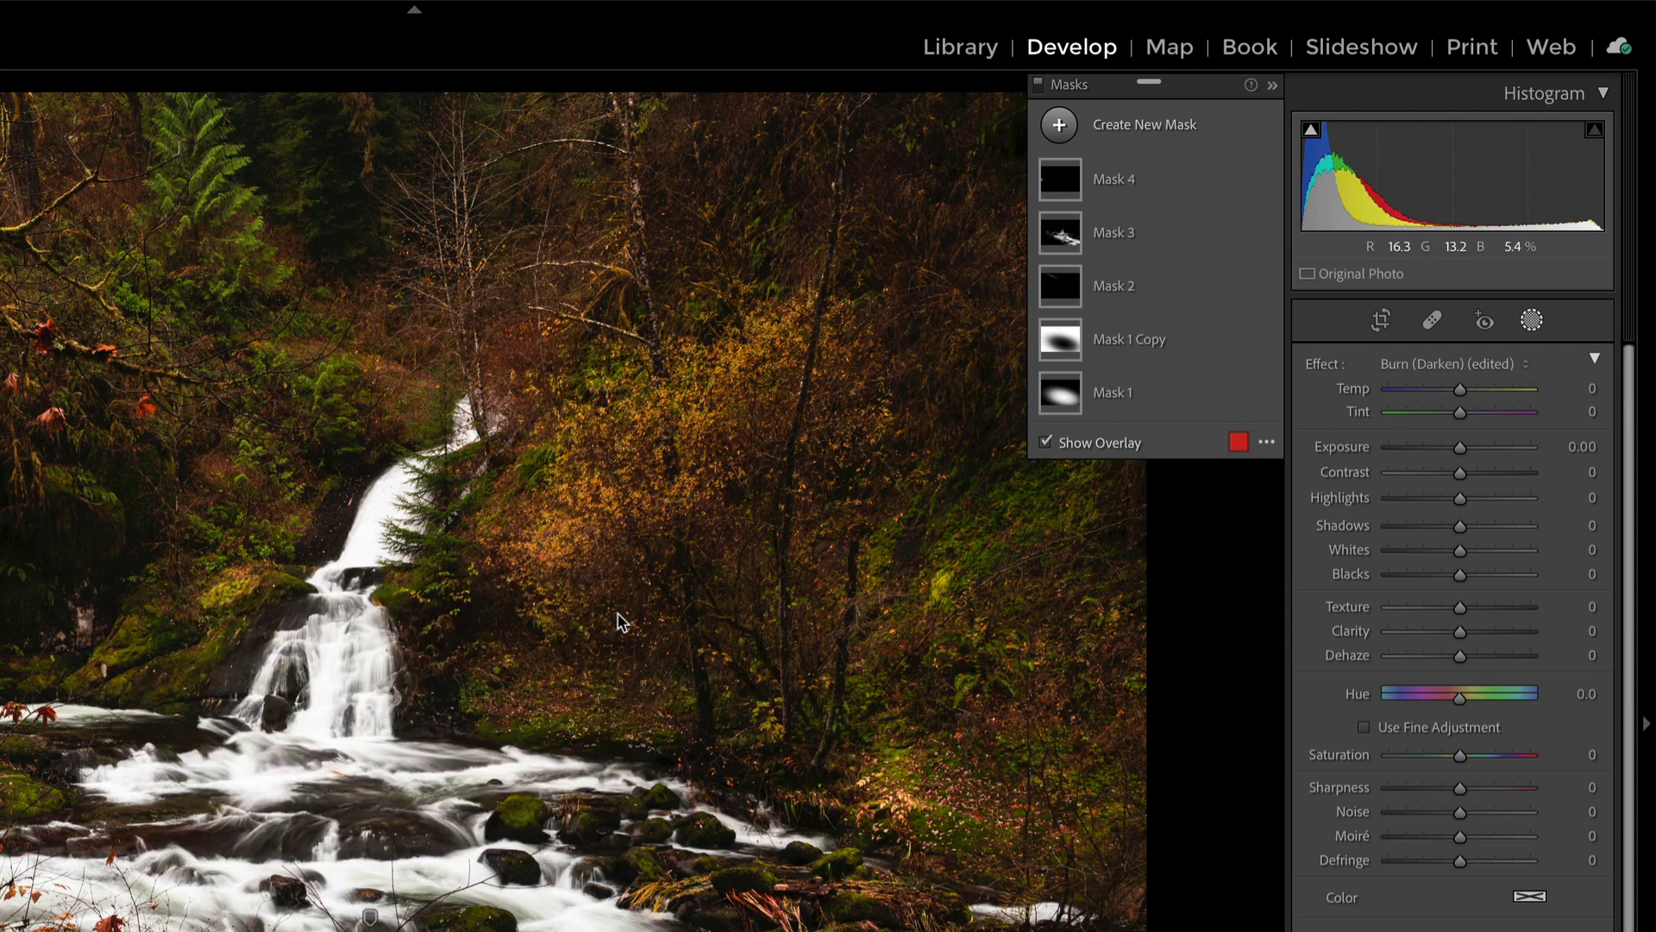
mouse_move(1073, 234)
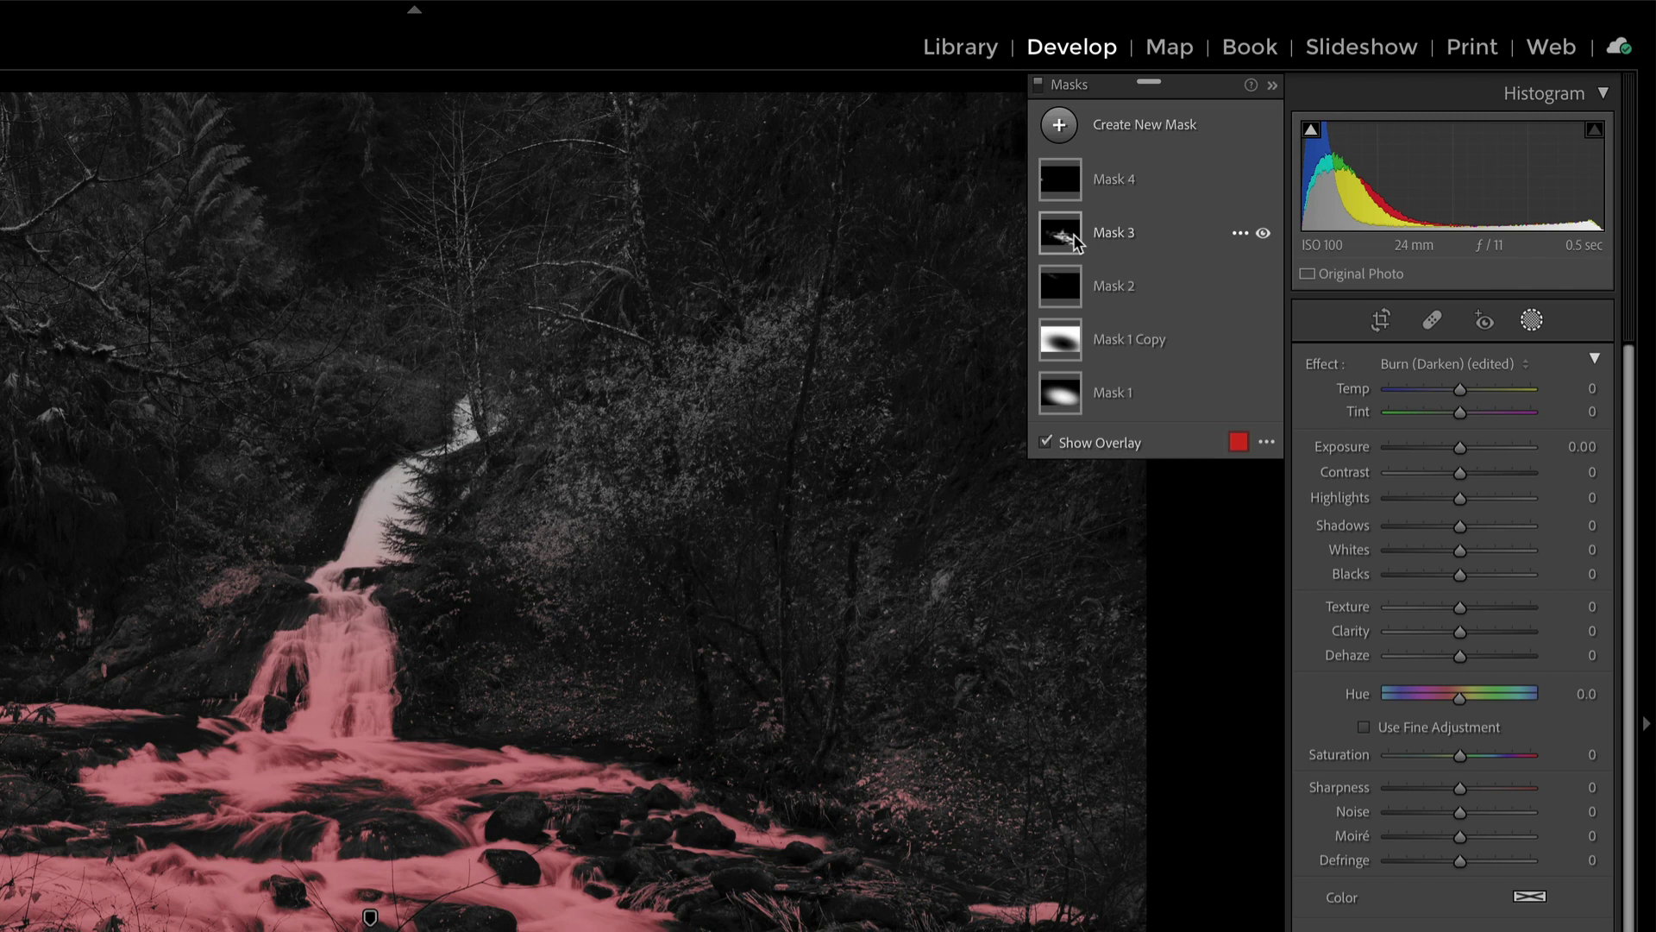
key(shift+o)
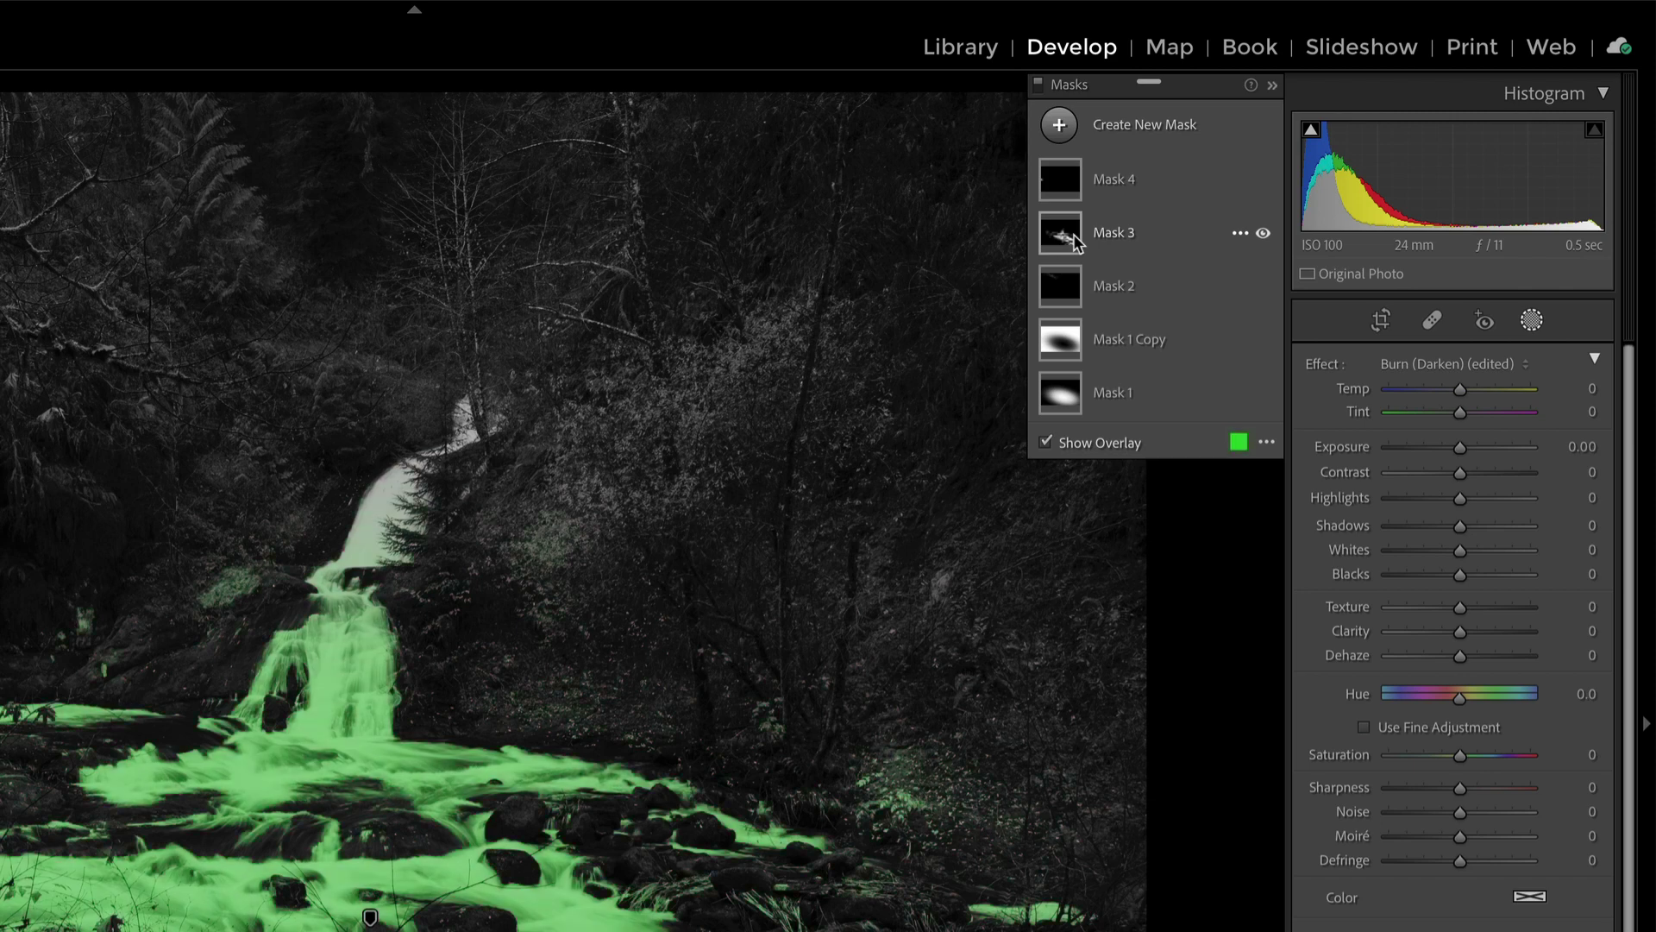
key(shift+o)
key(shift+o)
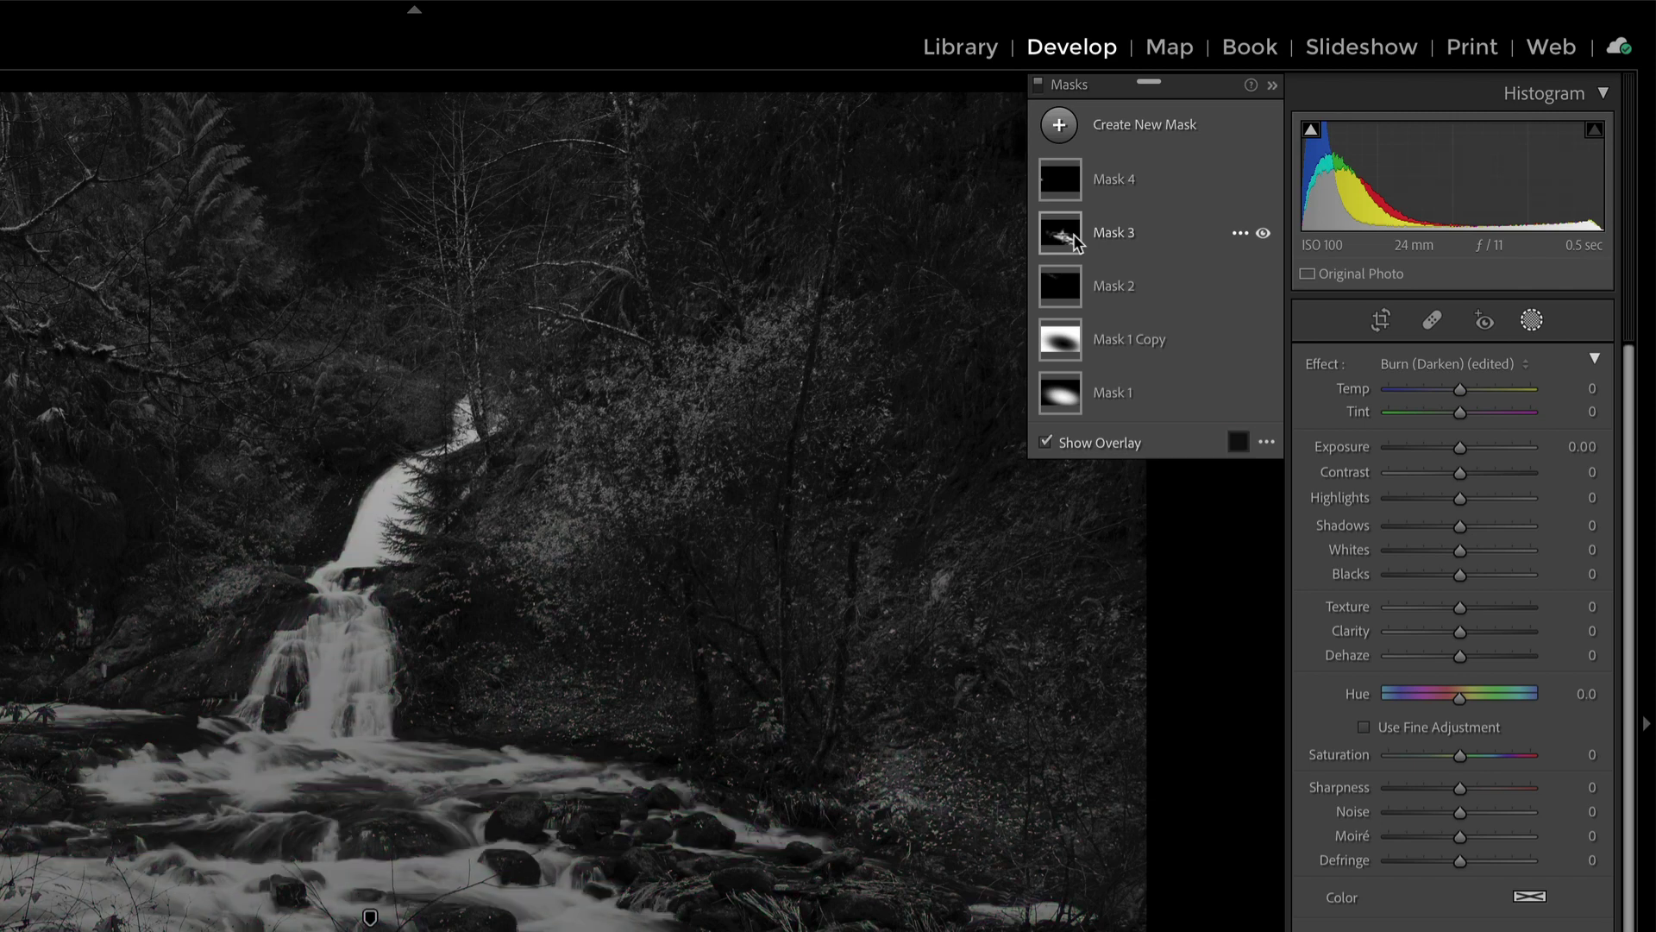
key(shift+o)
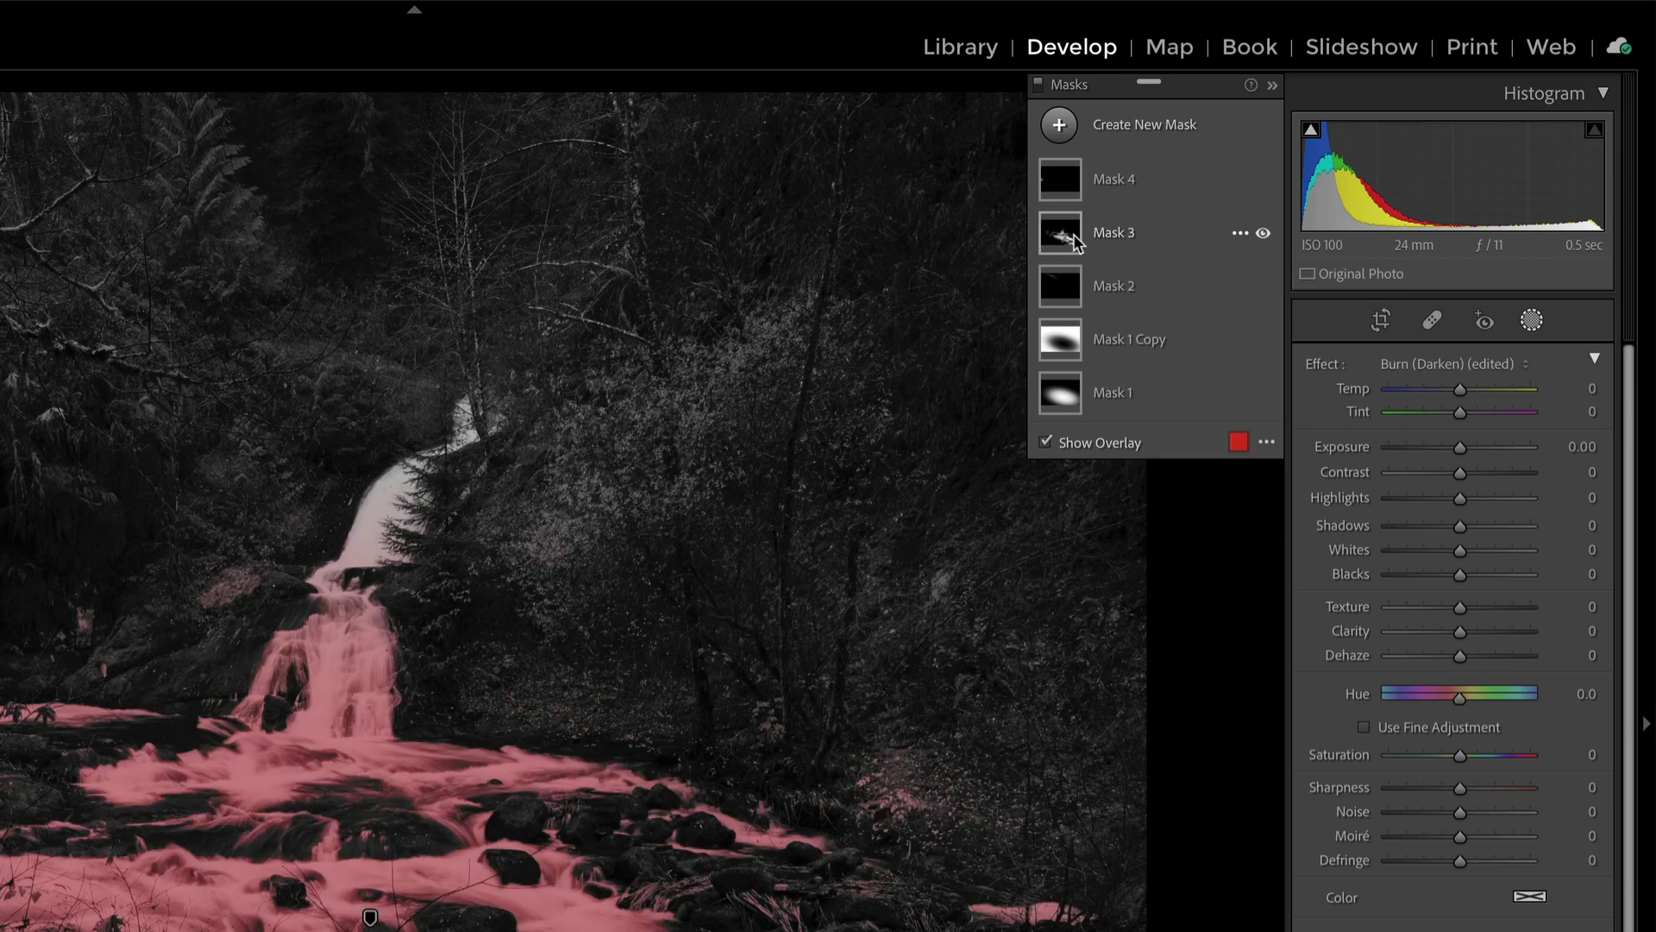
key(shift+o)
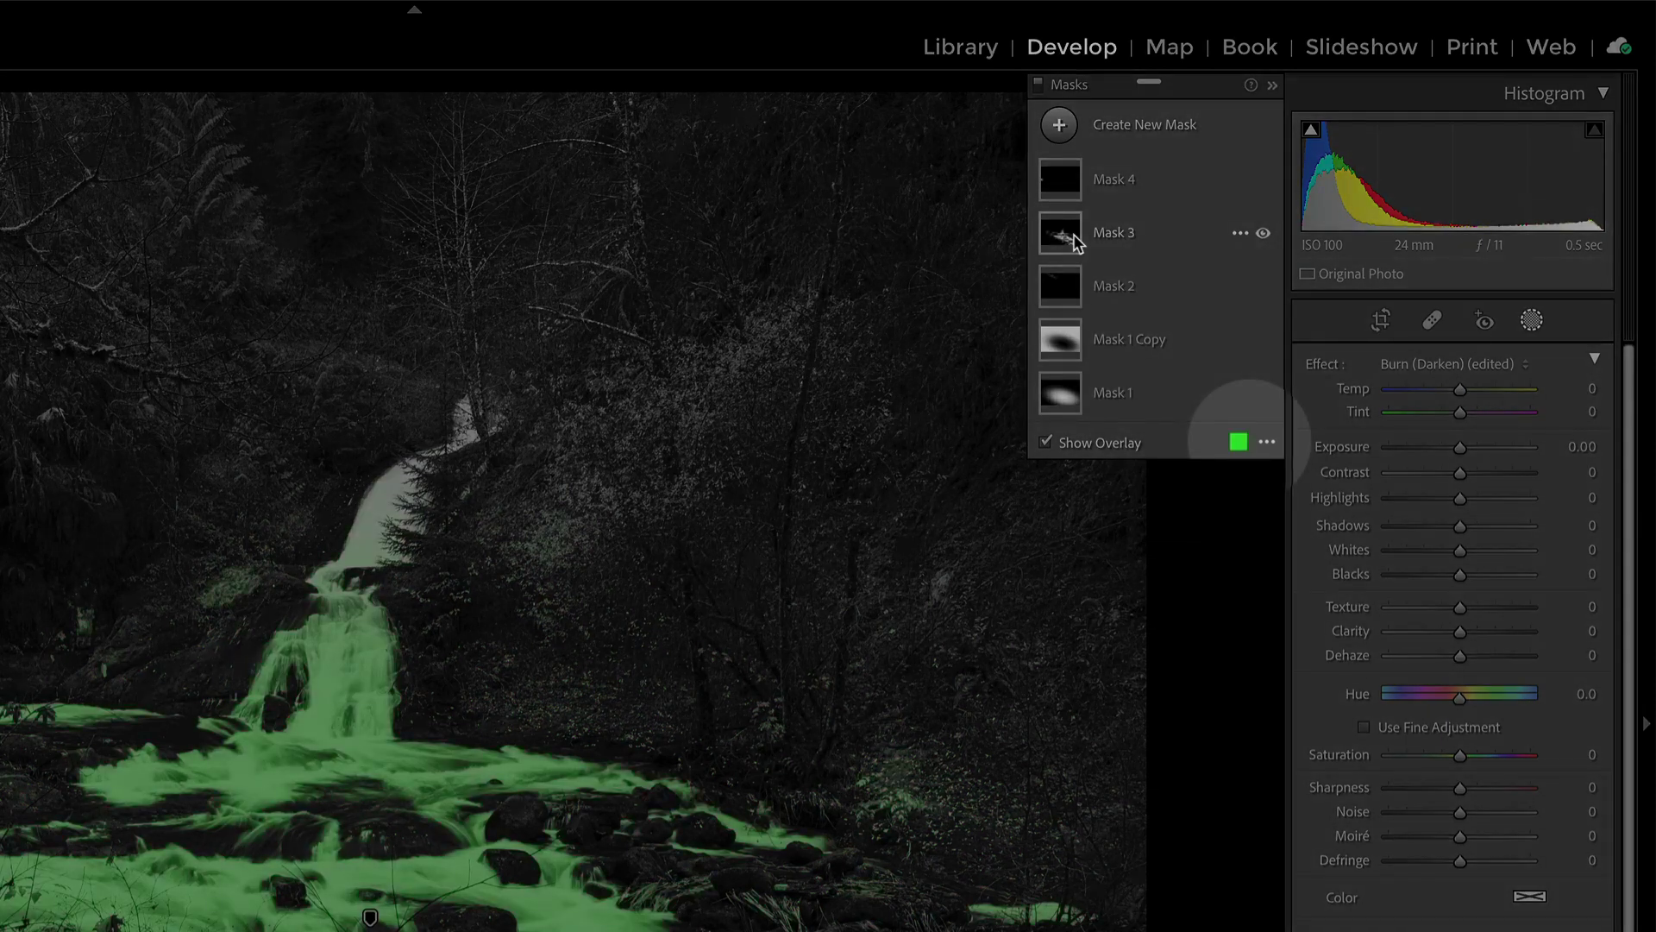
key(shift+o)
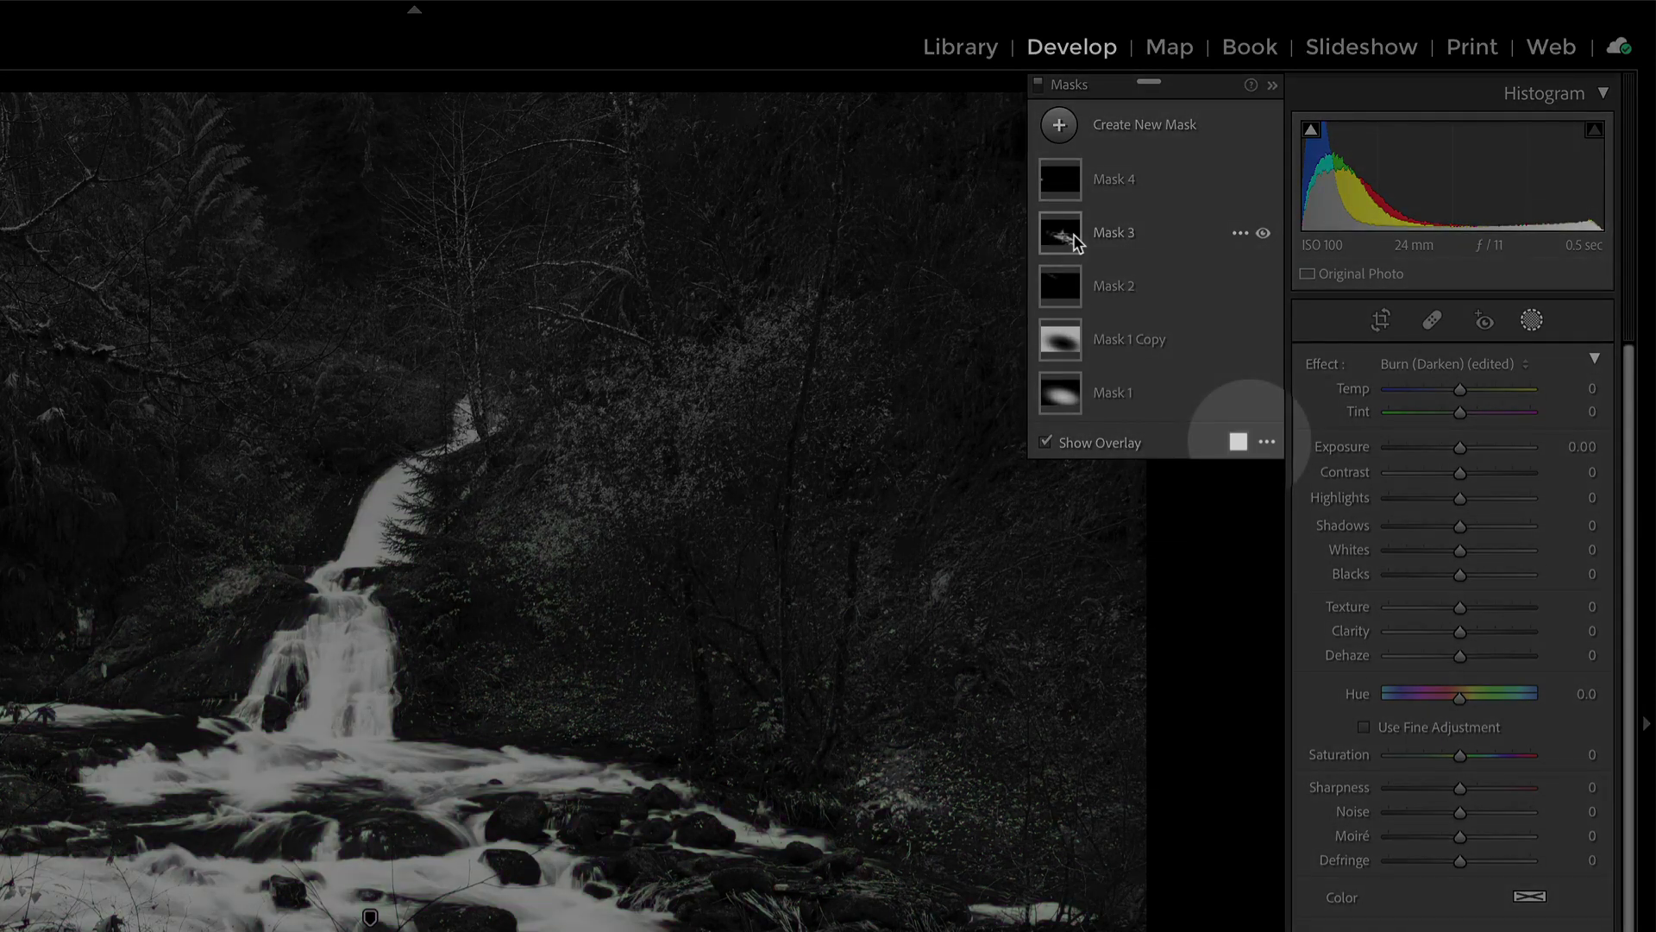
key(shift+o)
key(shift+o)
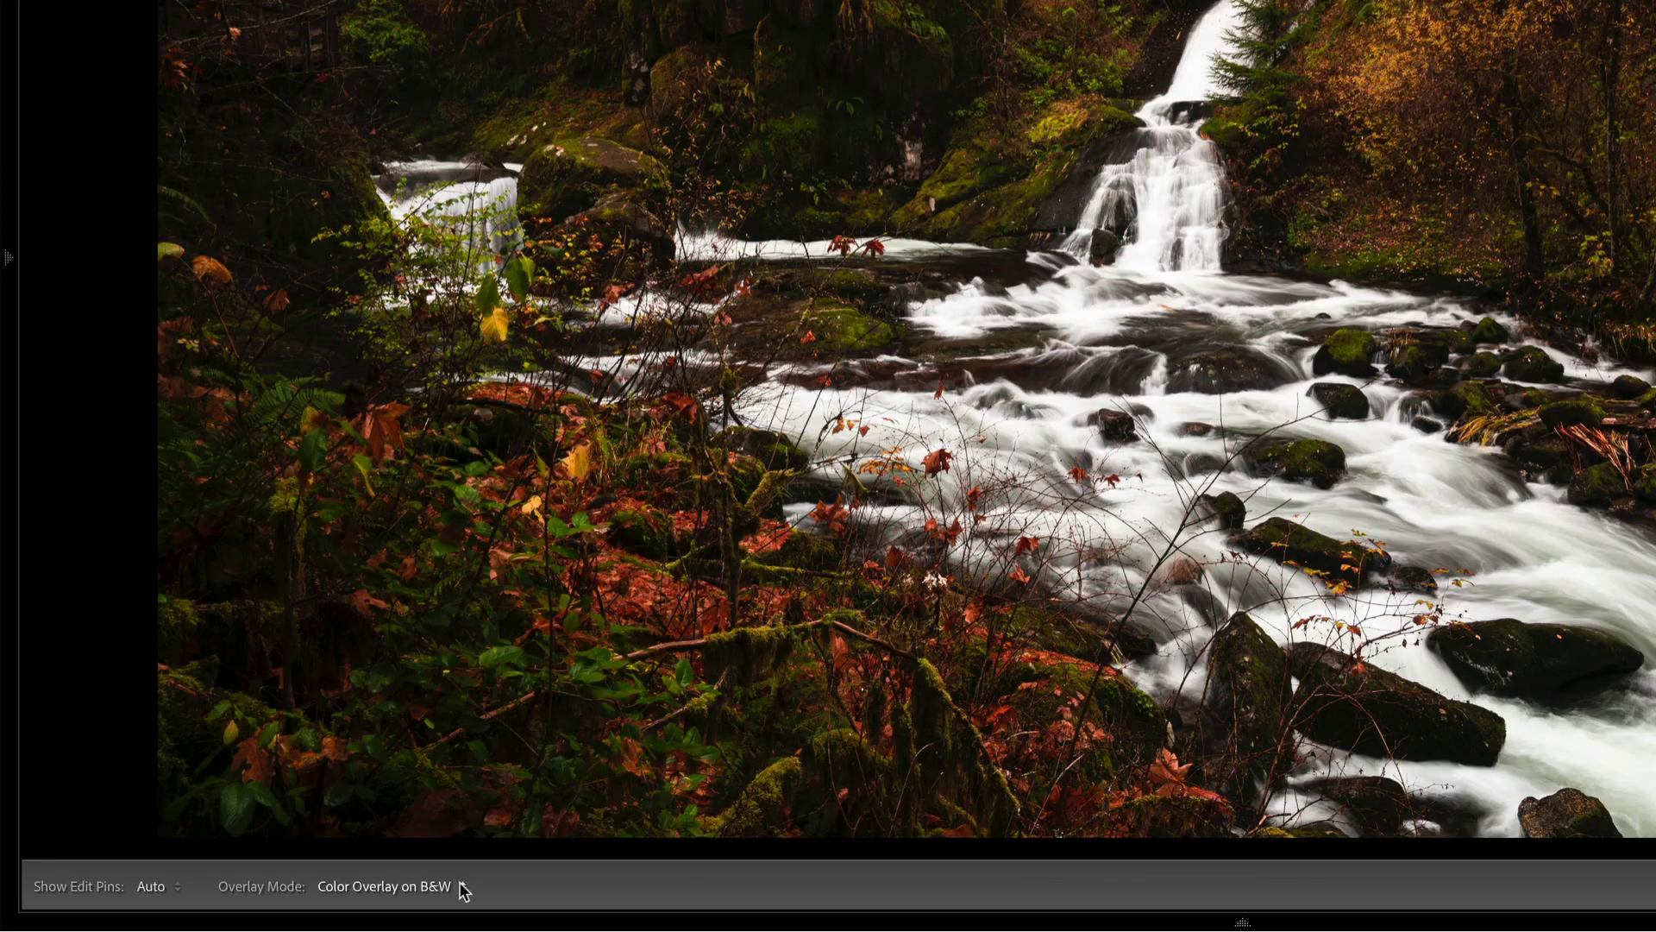
- Check the overlay mode list without changing it, then bring up the Show Overlay options menu
click(463, 889)
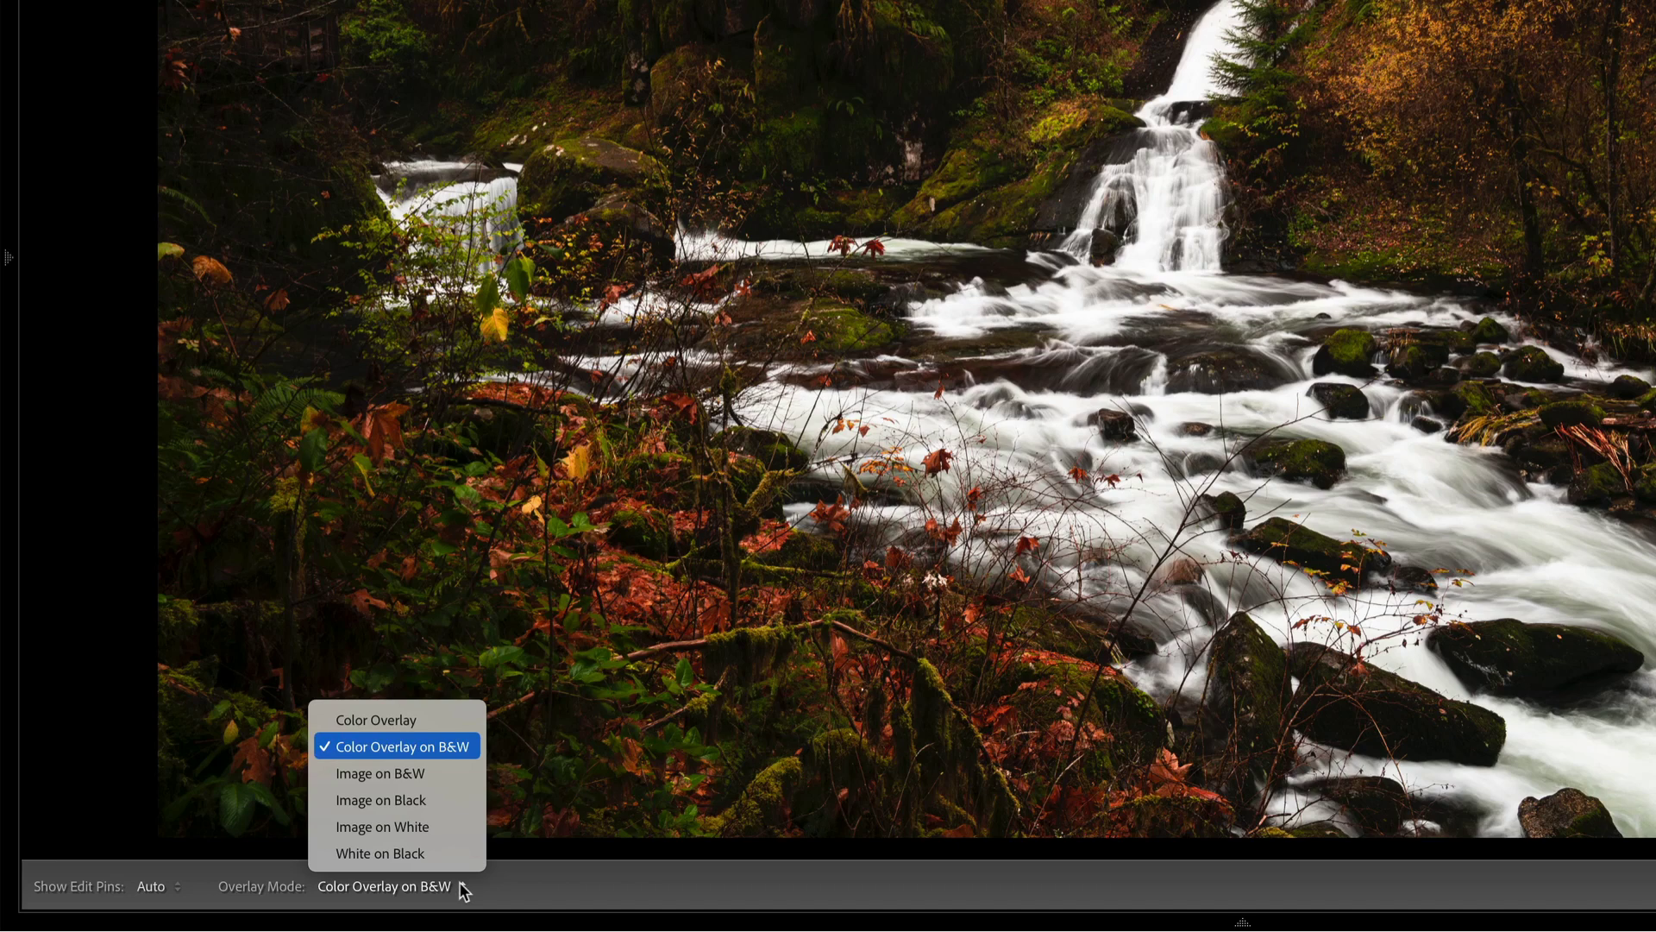
click(463, 888)
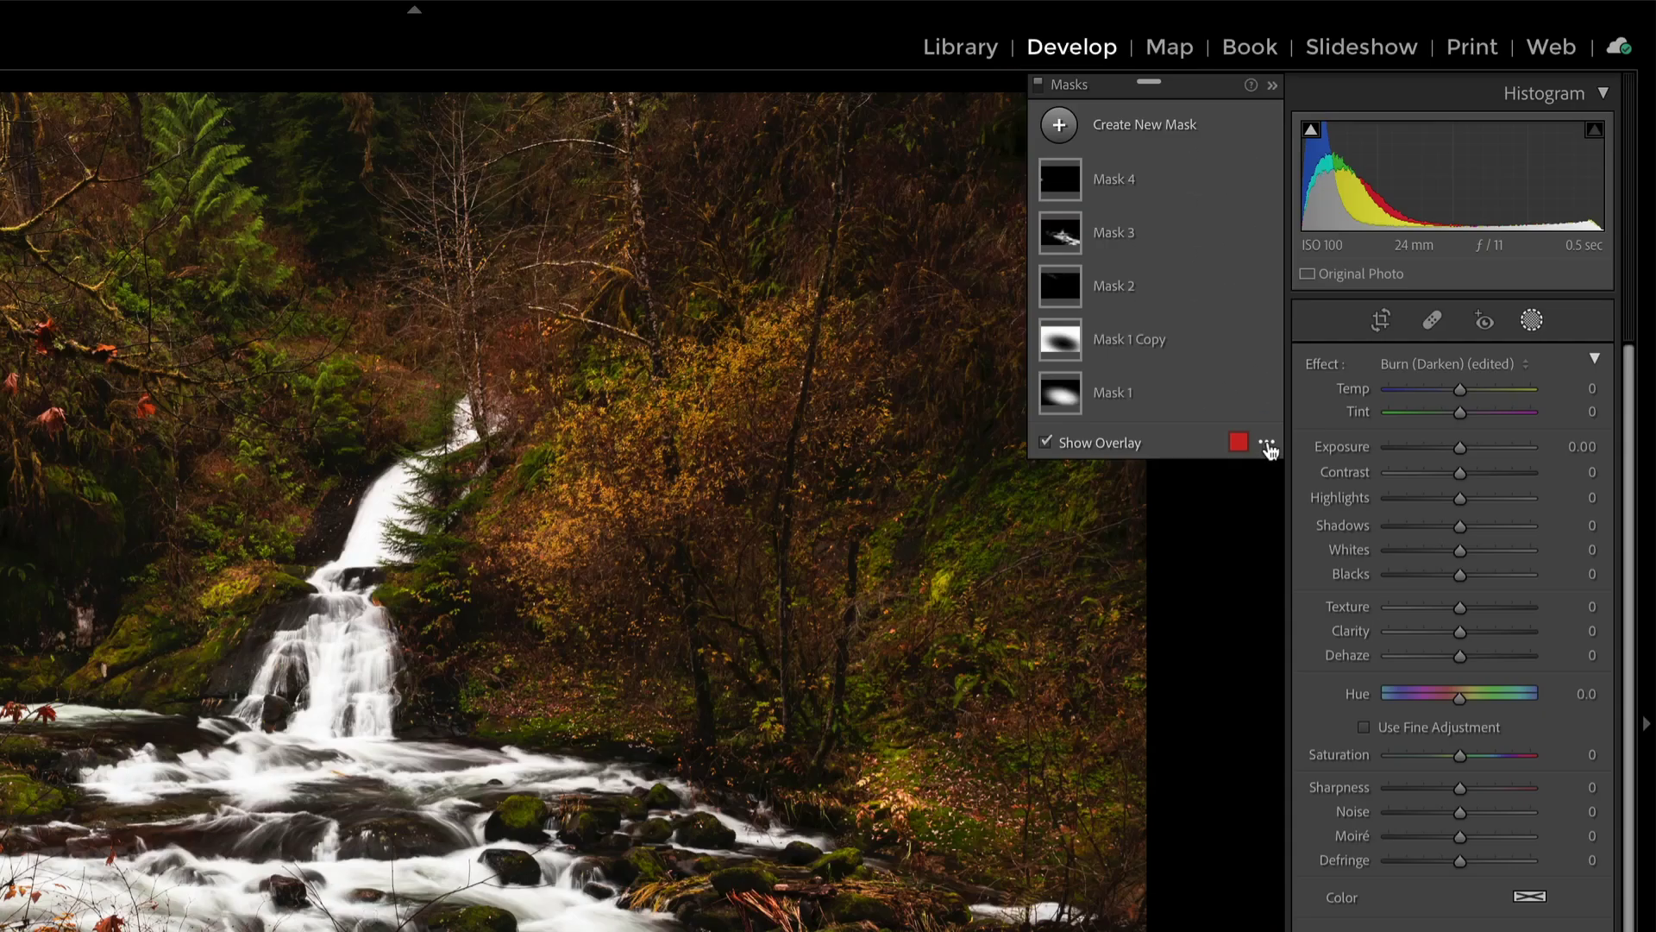
click(1266, 445)
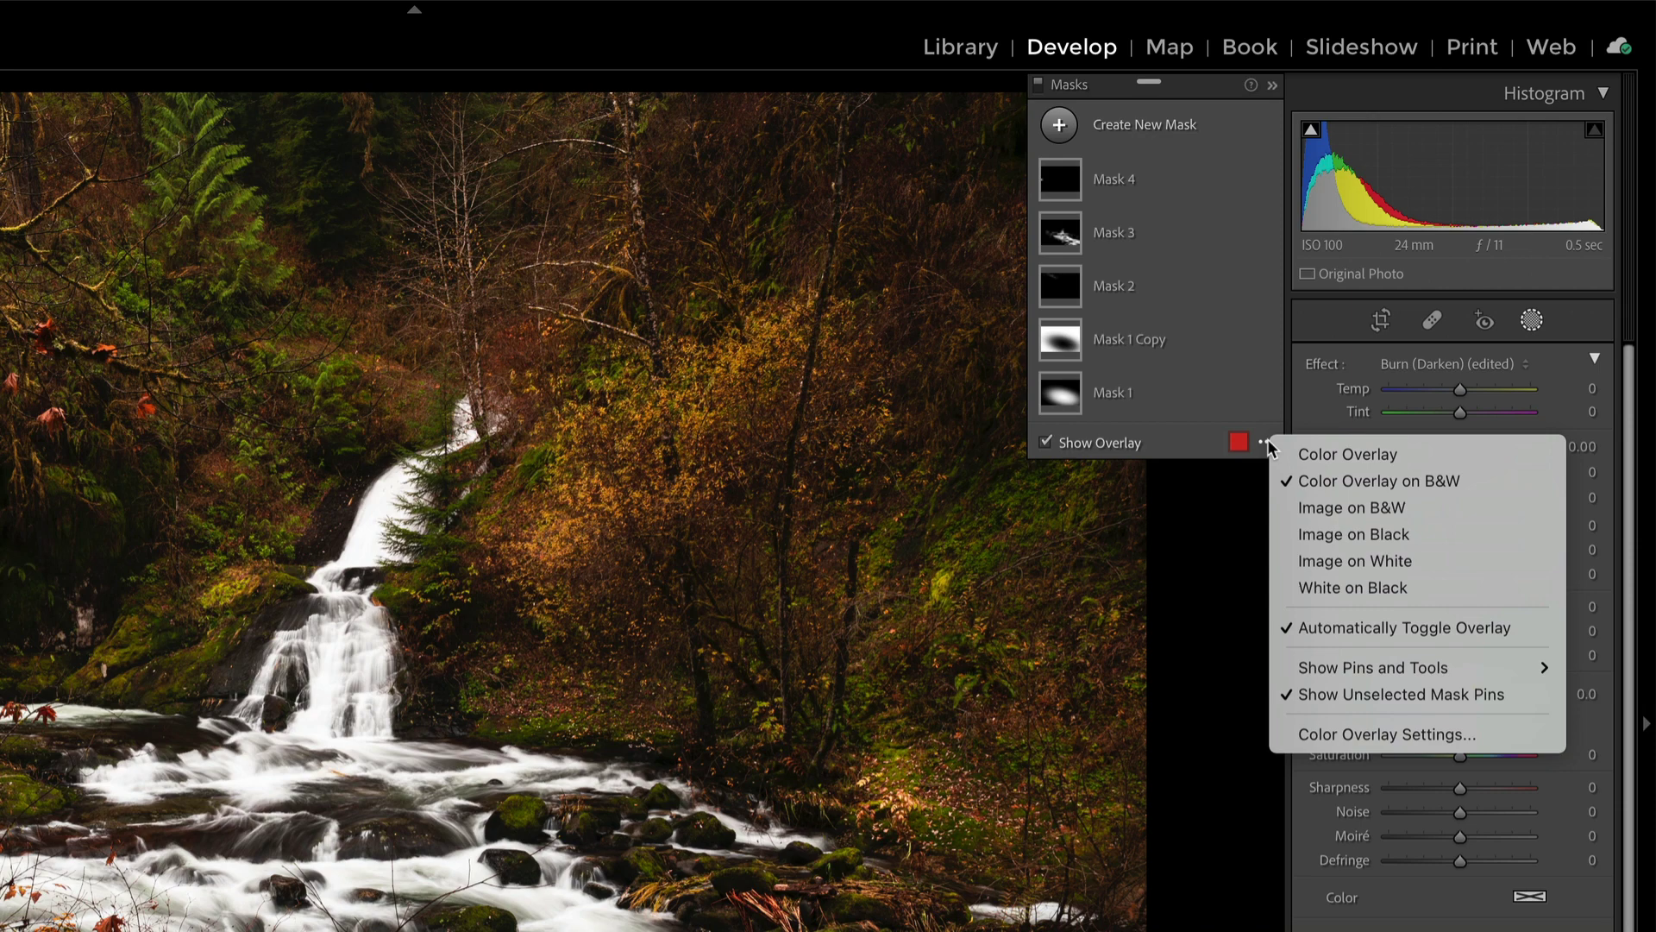
- Close the options menu and switch the overlay mode to Image on B&W
click(1183, 443)
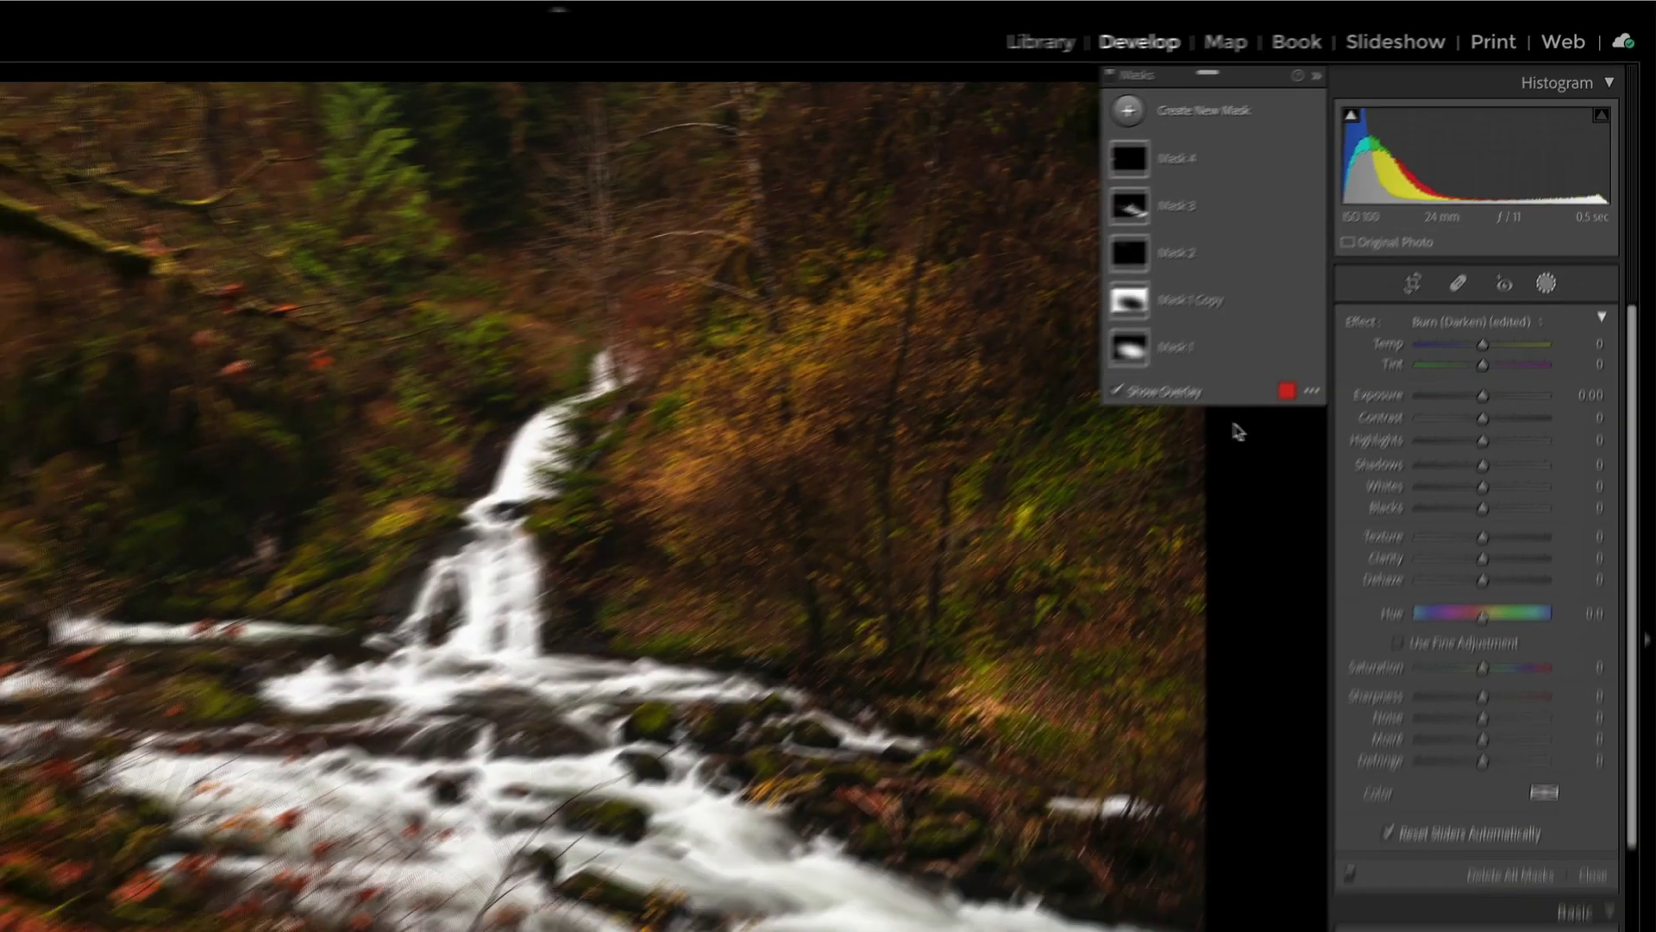
key(alt)
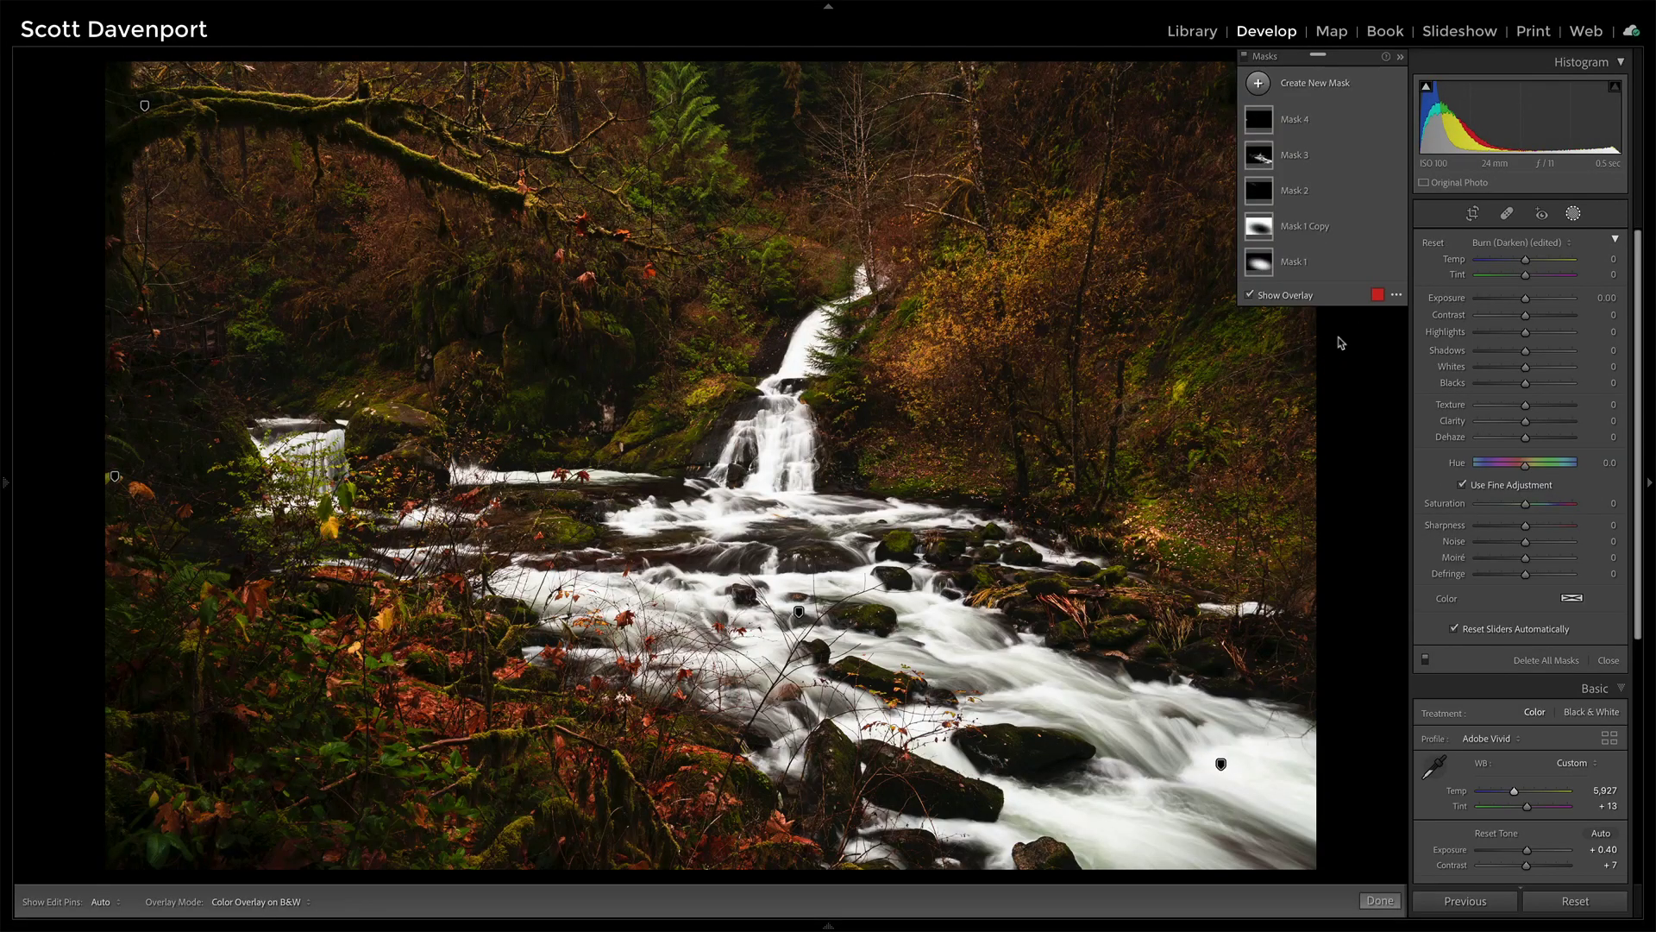
key(shift+o)
- Select Mask 3, turn on Show Overlay, and cycle modes through White on Black and Color Overlay on B&W
click(1289, 160)
click(1249, 295)
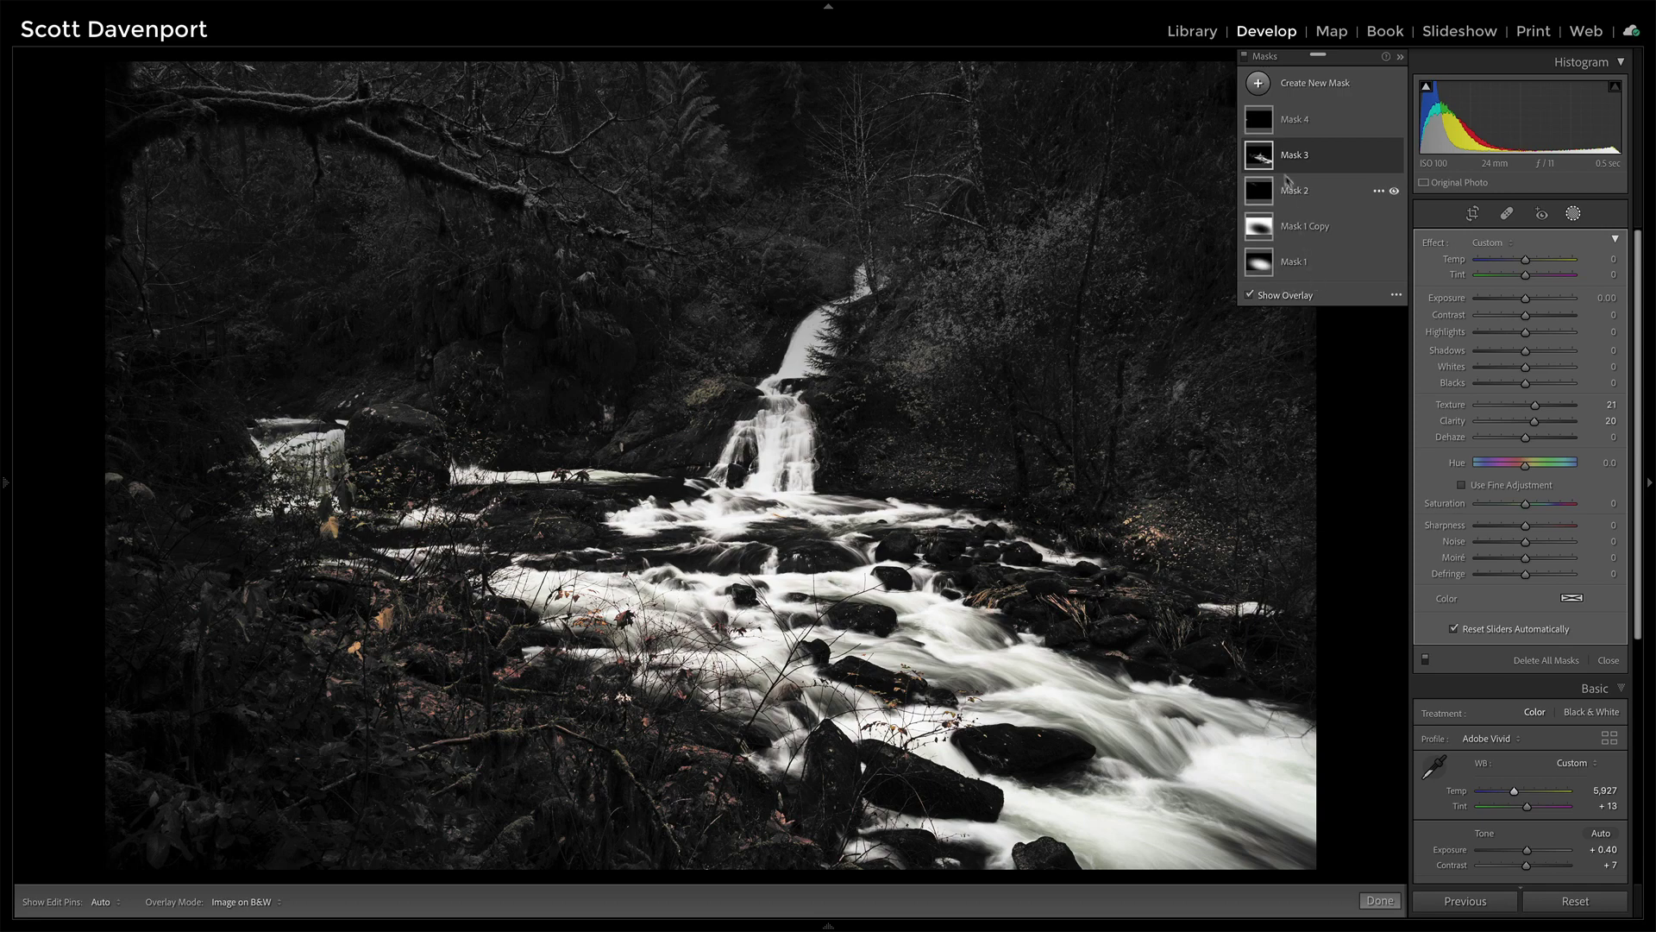
key(alt)
key(shift+o)
key(shift+o)
key(shift+o)
key(shift+o)
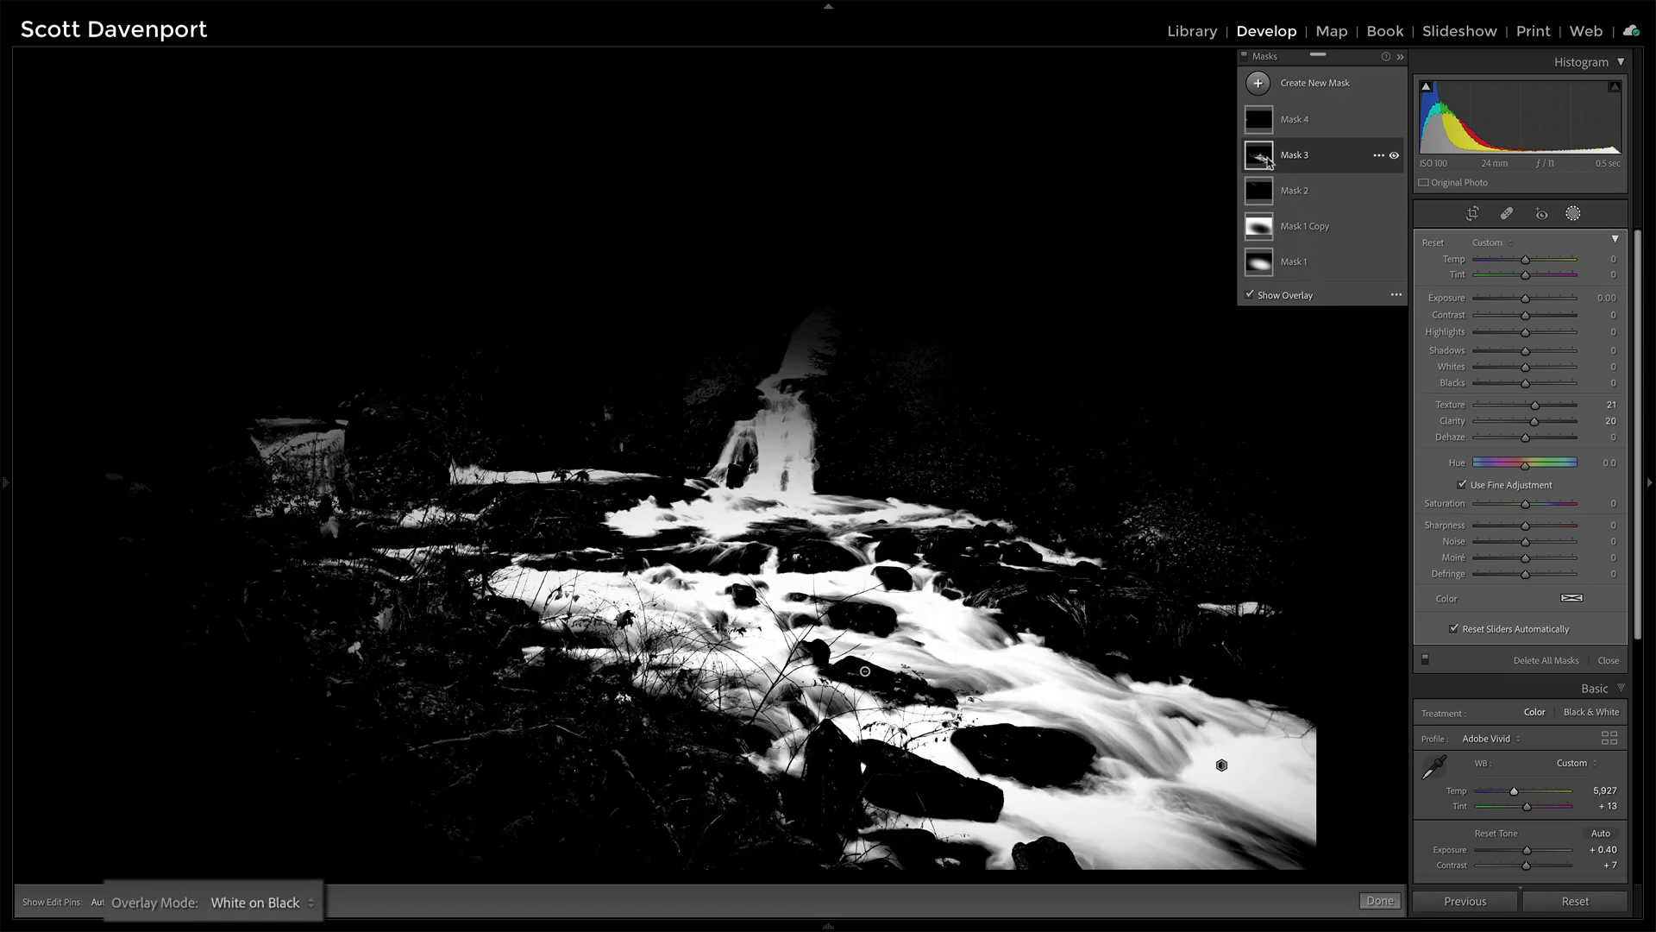
key(shift+o)
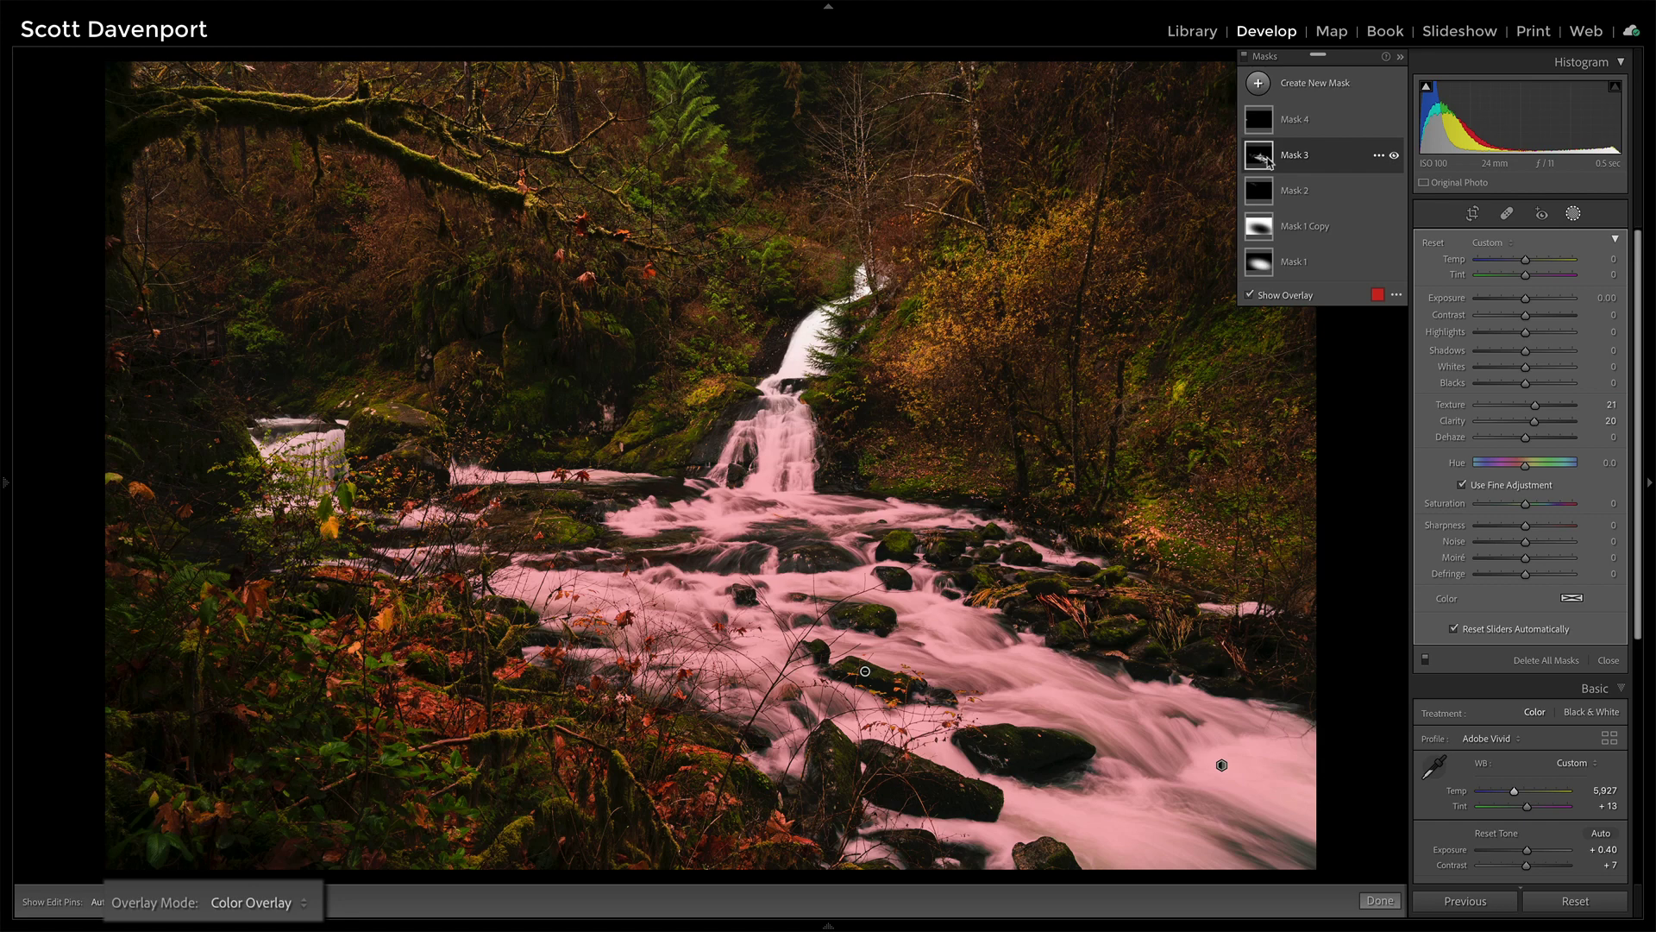
key(shift+o)
key(shift+o)
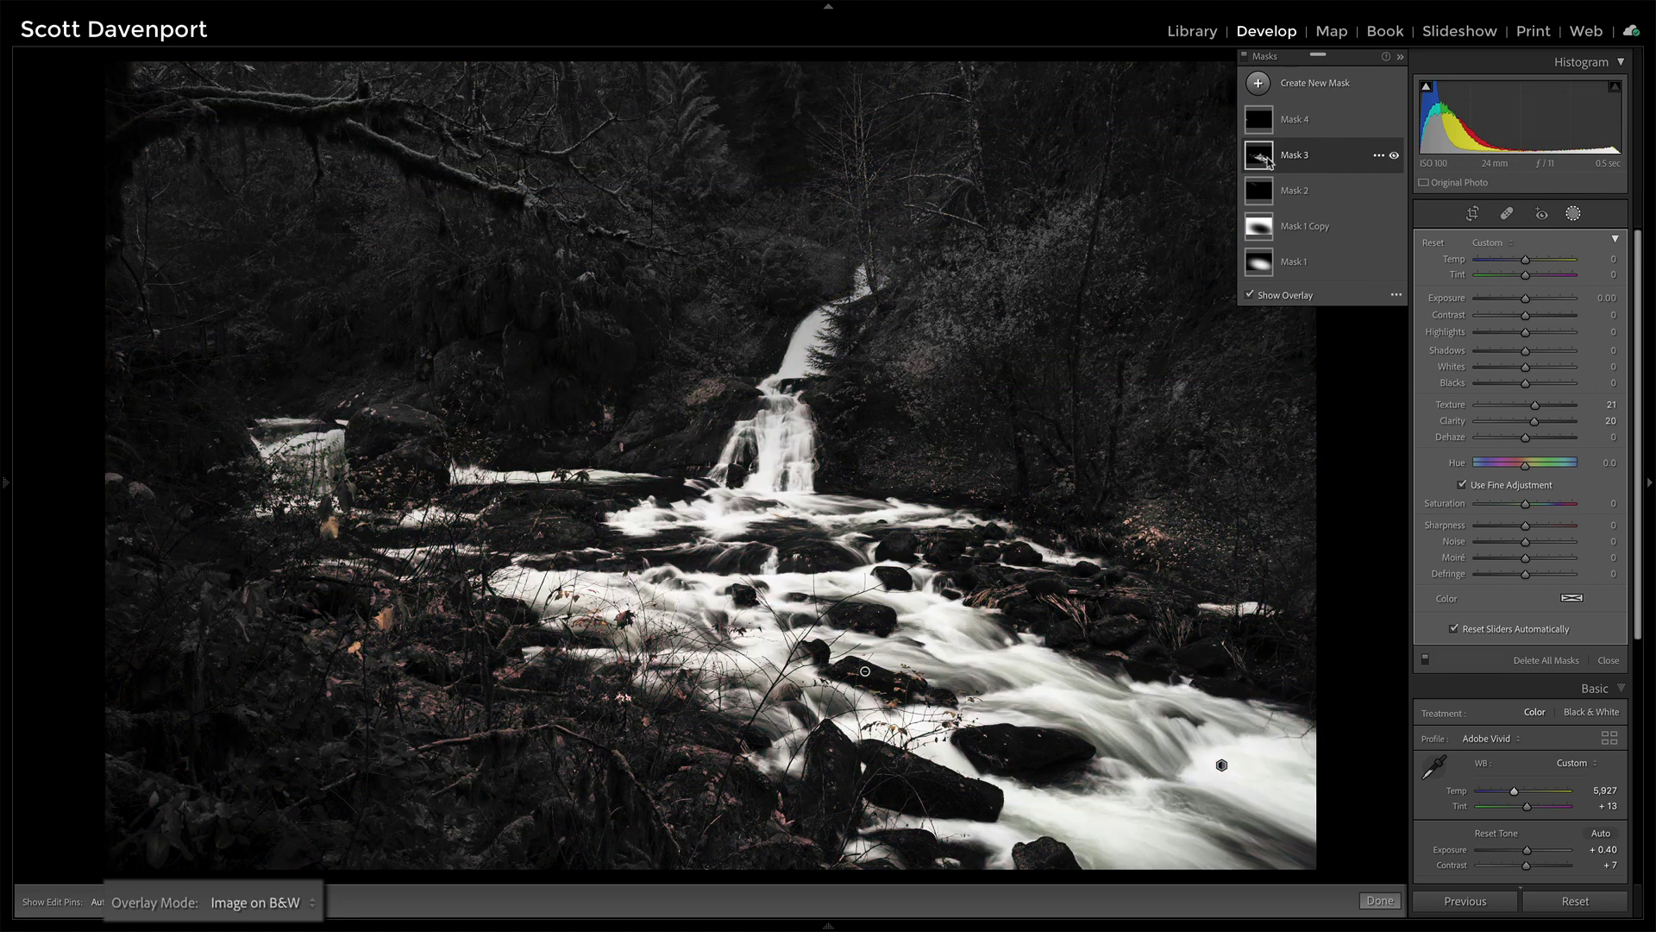
key(shift+o)
key(shift+o)
key(shift+o)
key(shift+o)
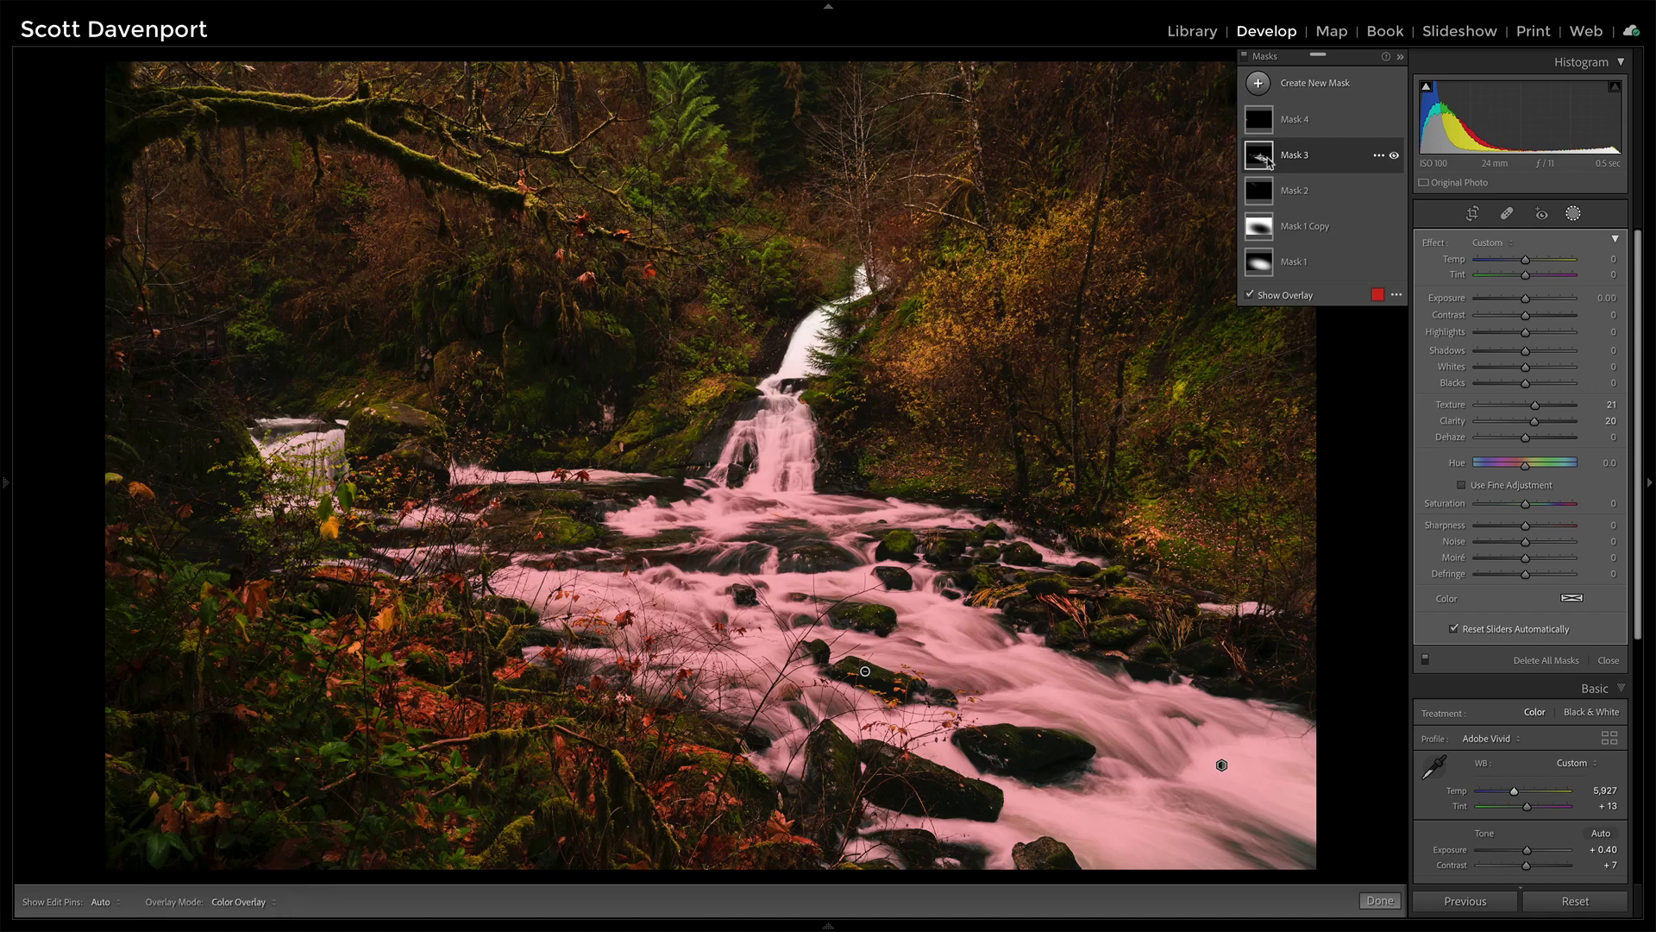
click(1396, 295)
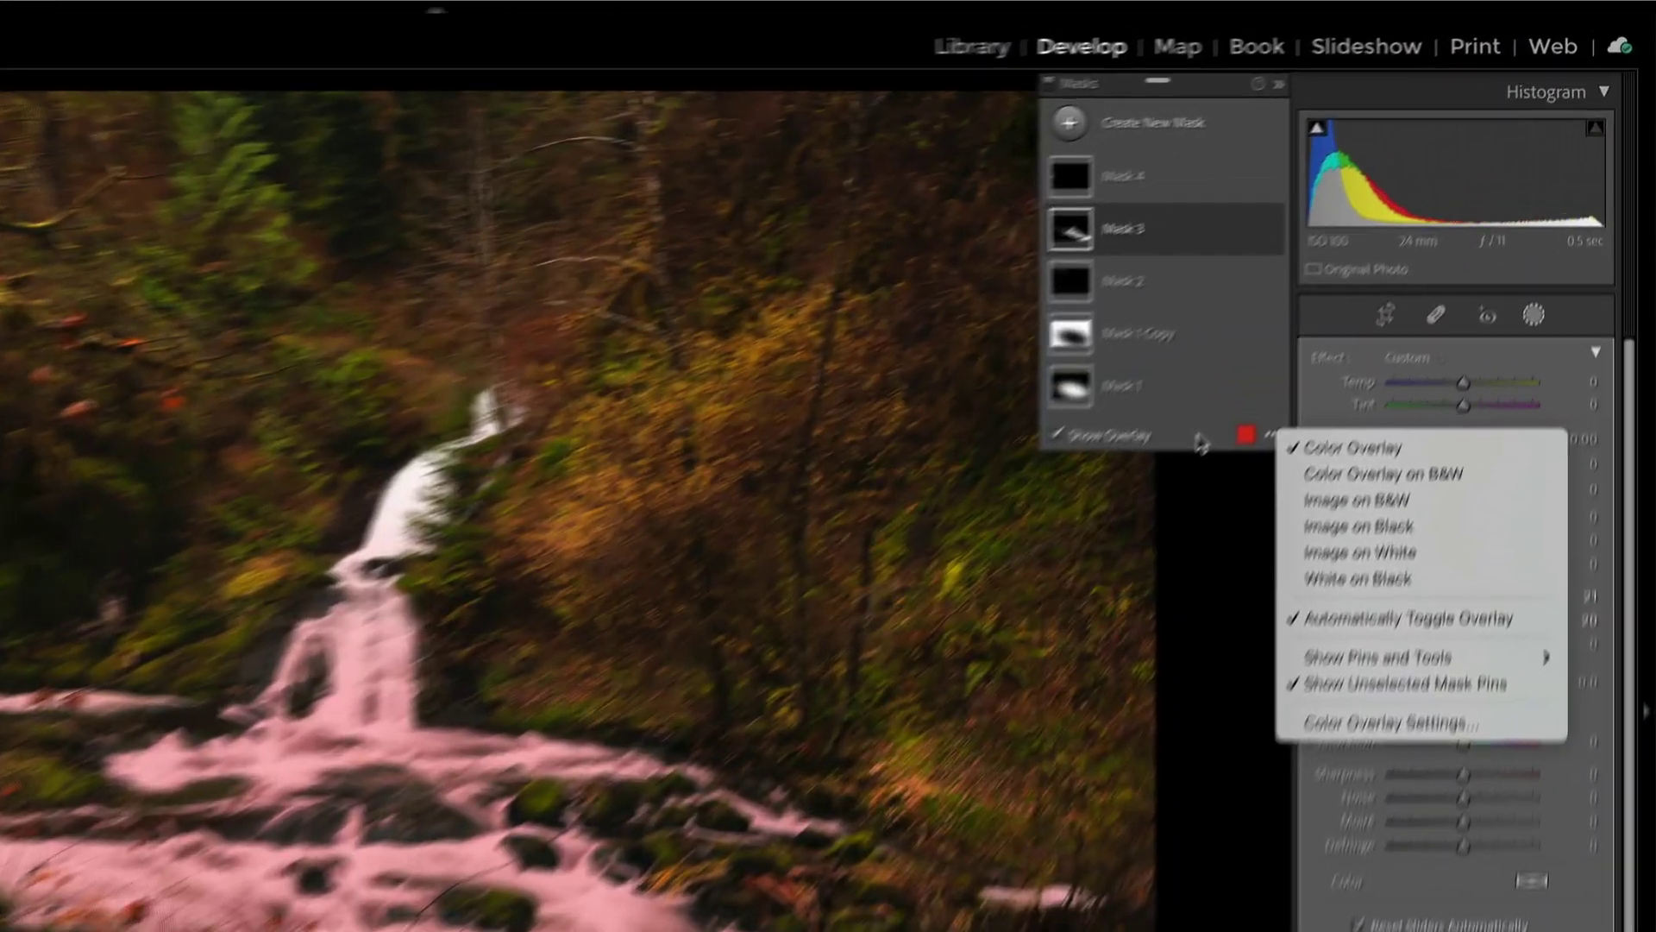
- Change Mask 3's overlay colour from red to magenta in the overlay colour settings
click(1346, 297)
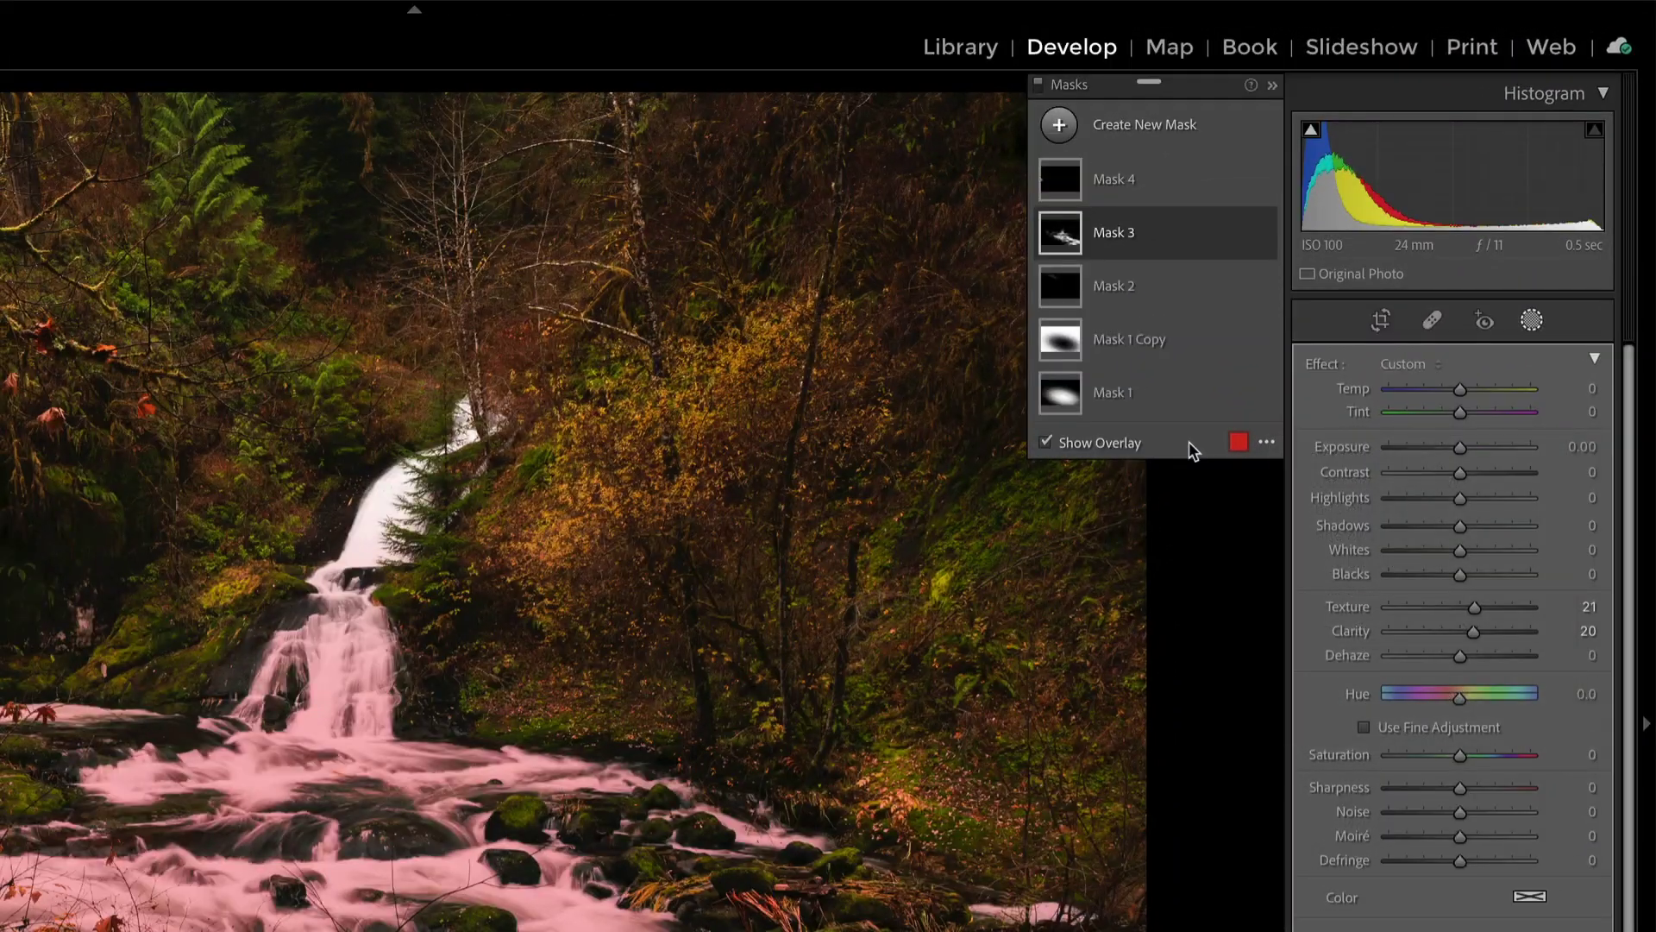
click(1238, 442)
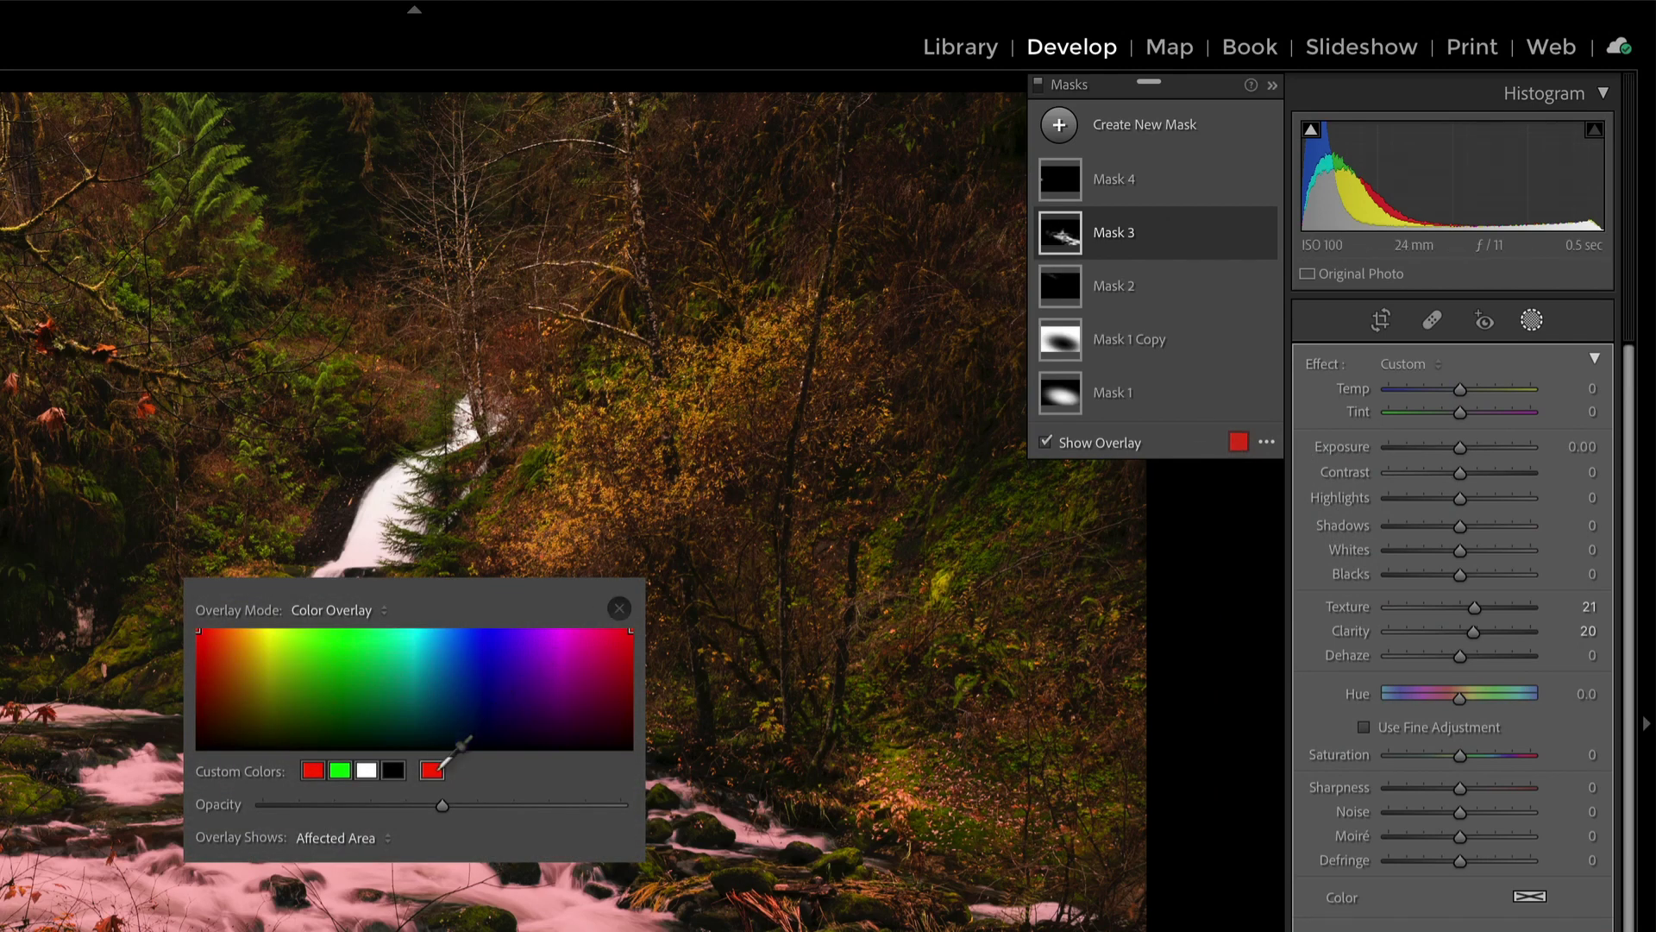
click(559, 633)
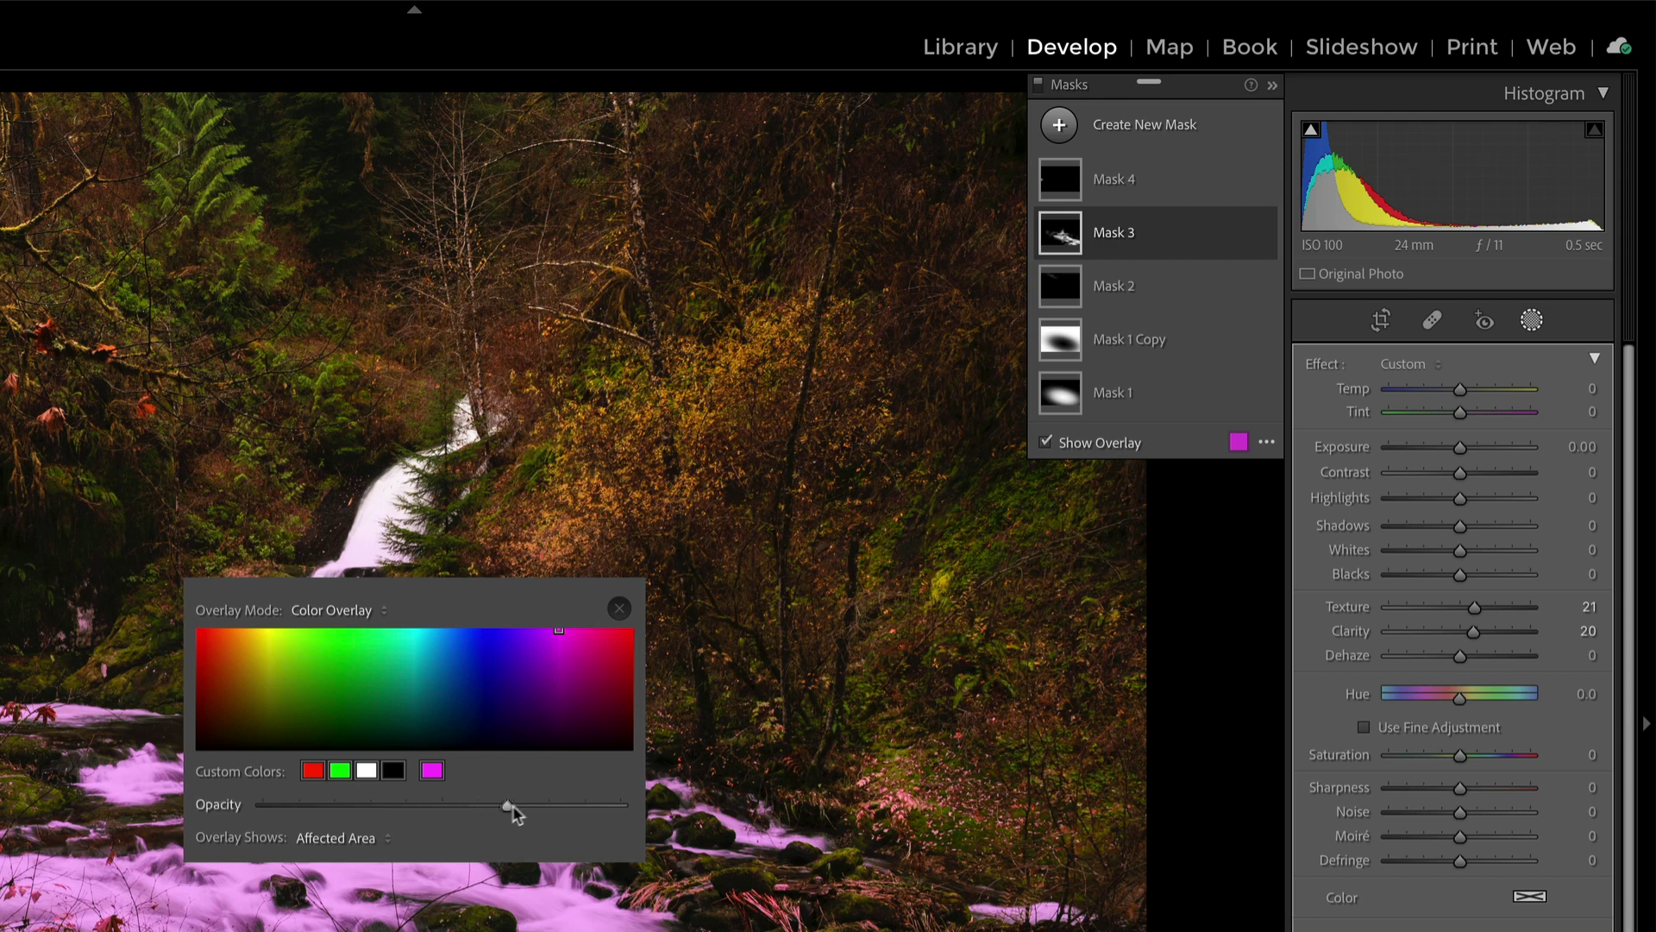
click(620, 609)
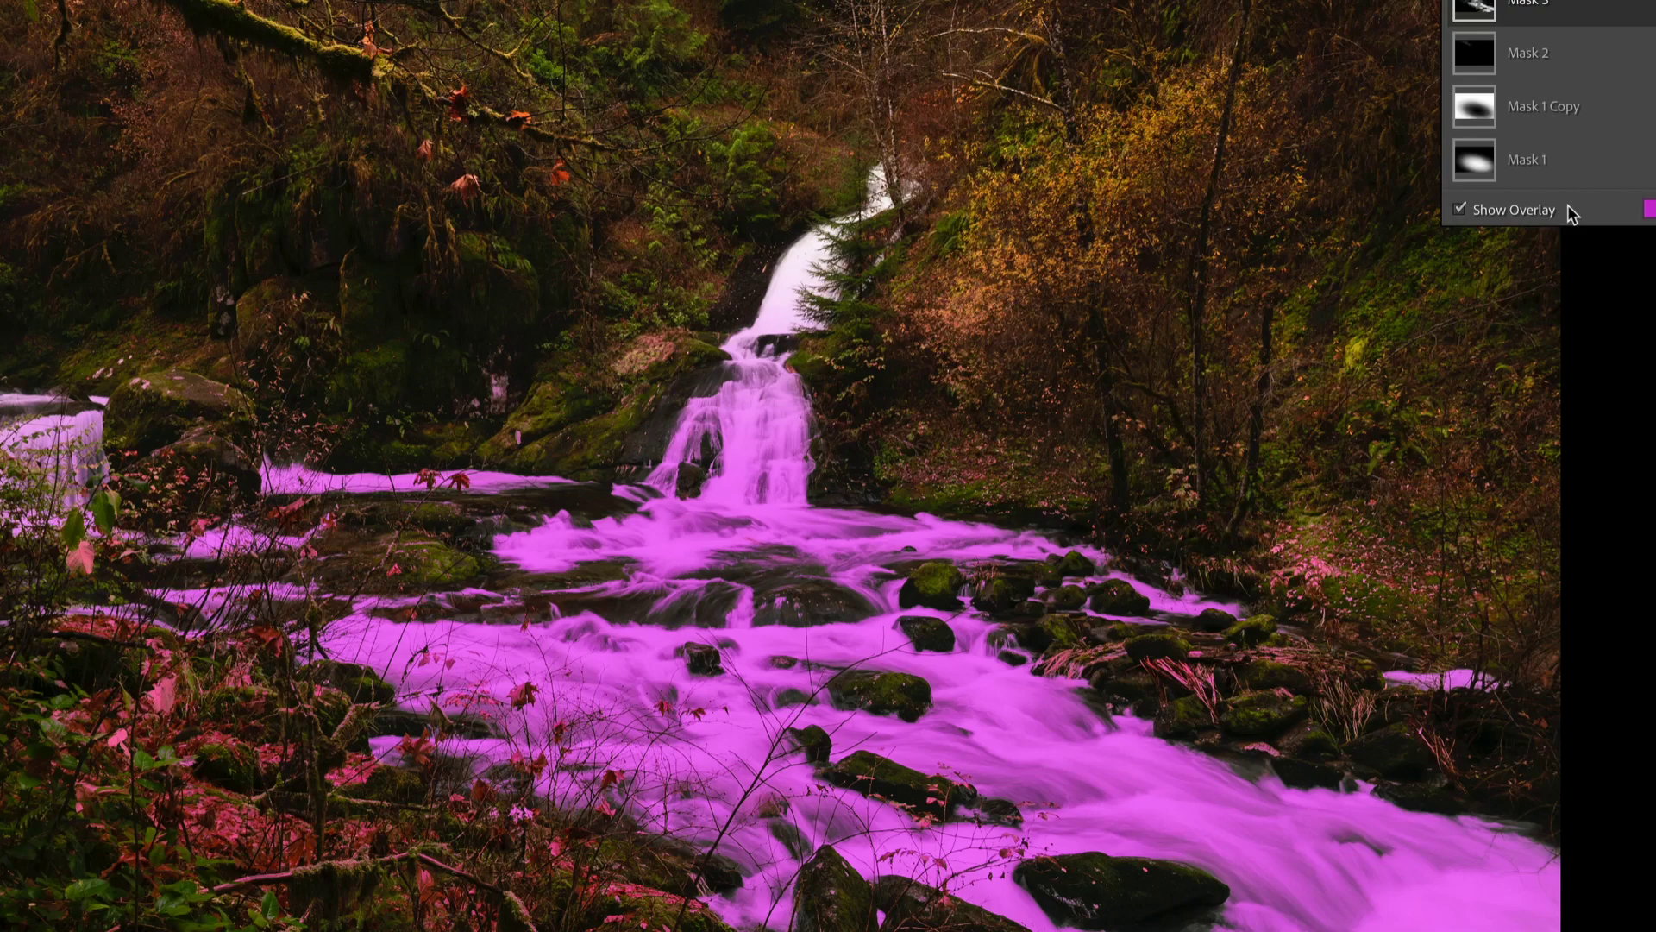
- Toggle Show Overlay off and on, then cycle overlay colours with Shift+O until red returns
click(1567, 207)
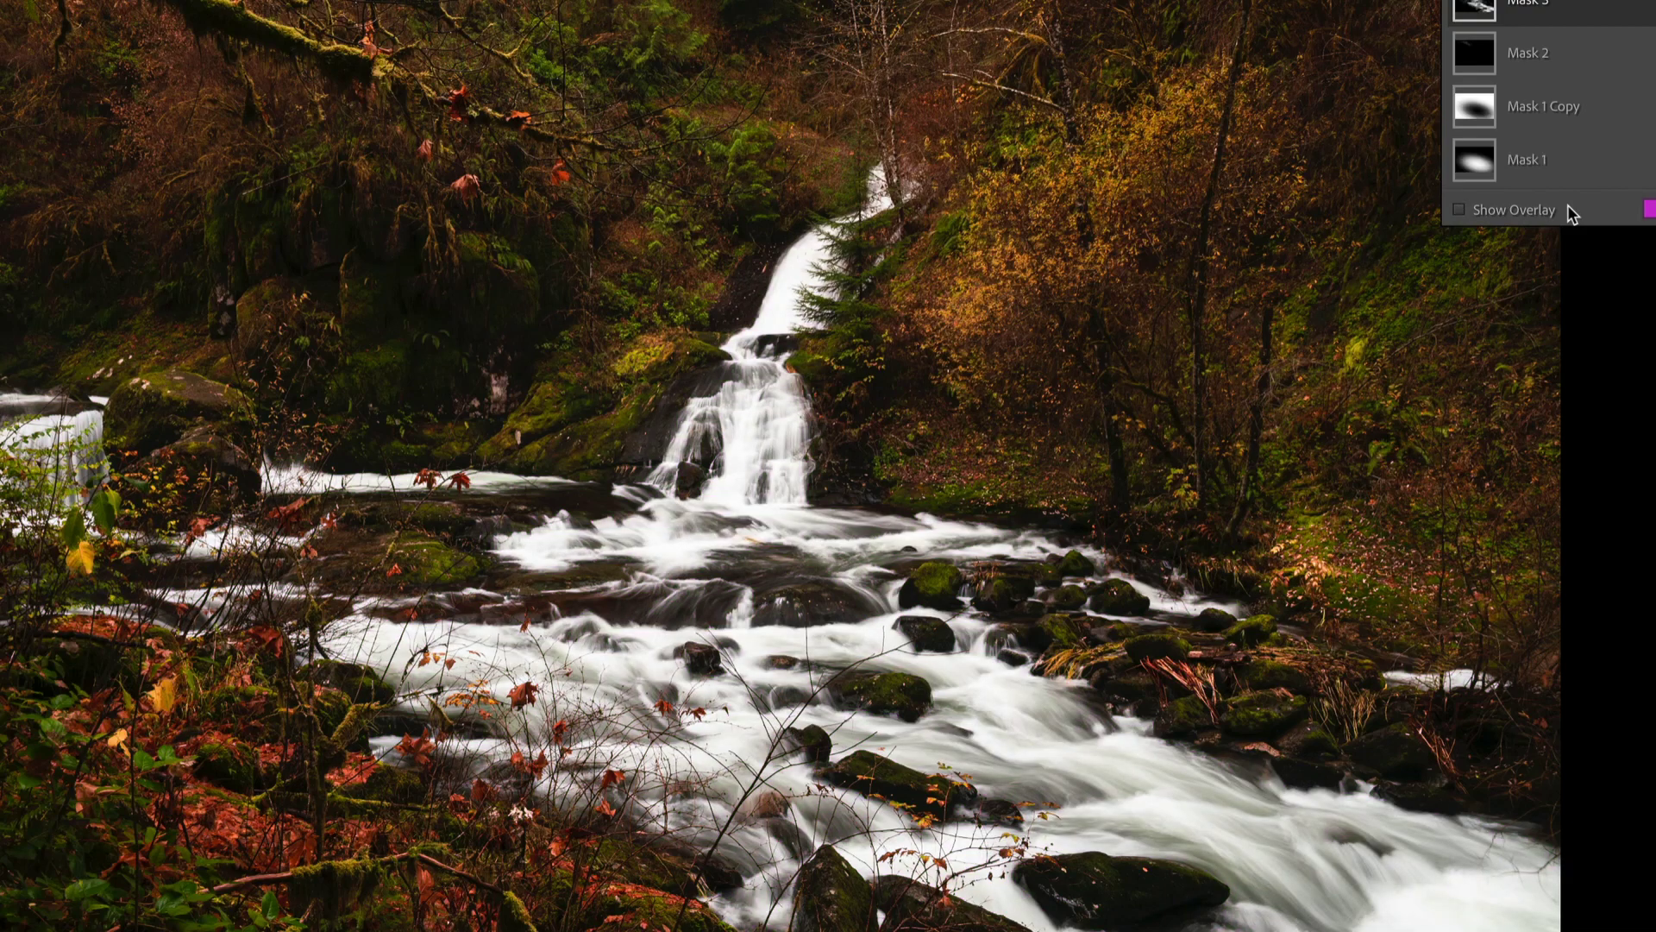
click(1566, 207)
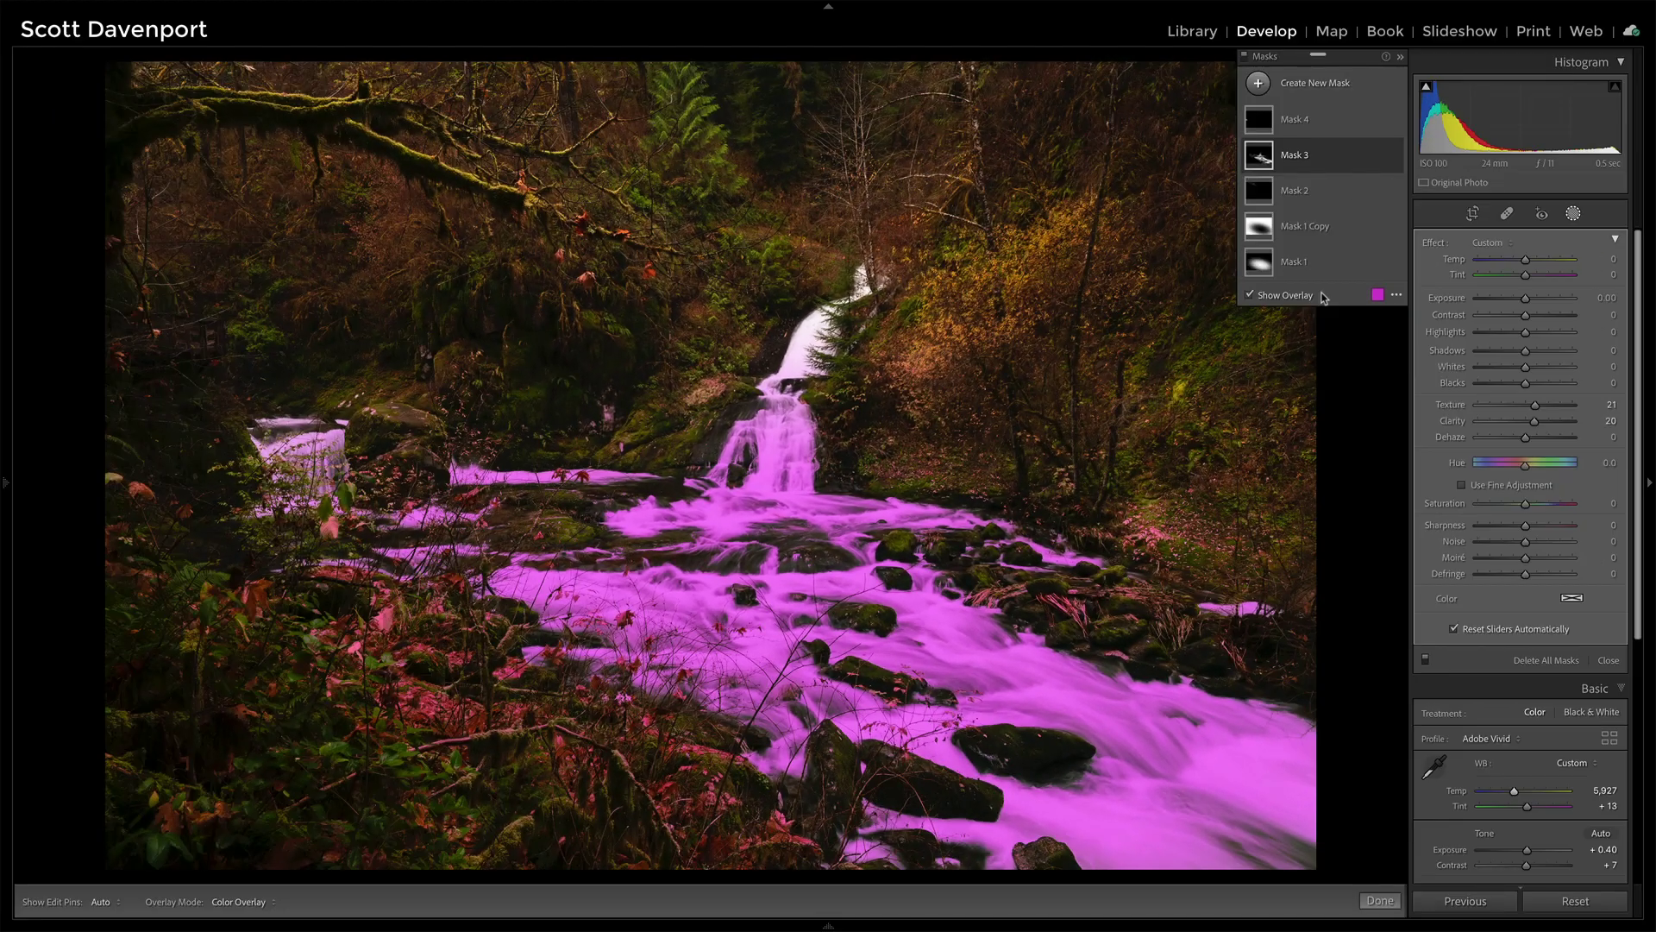
key(shift+o)
key(shift+o)
key(shift+o)
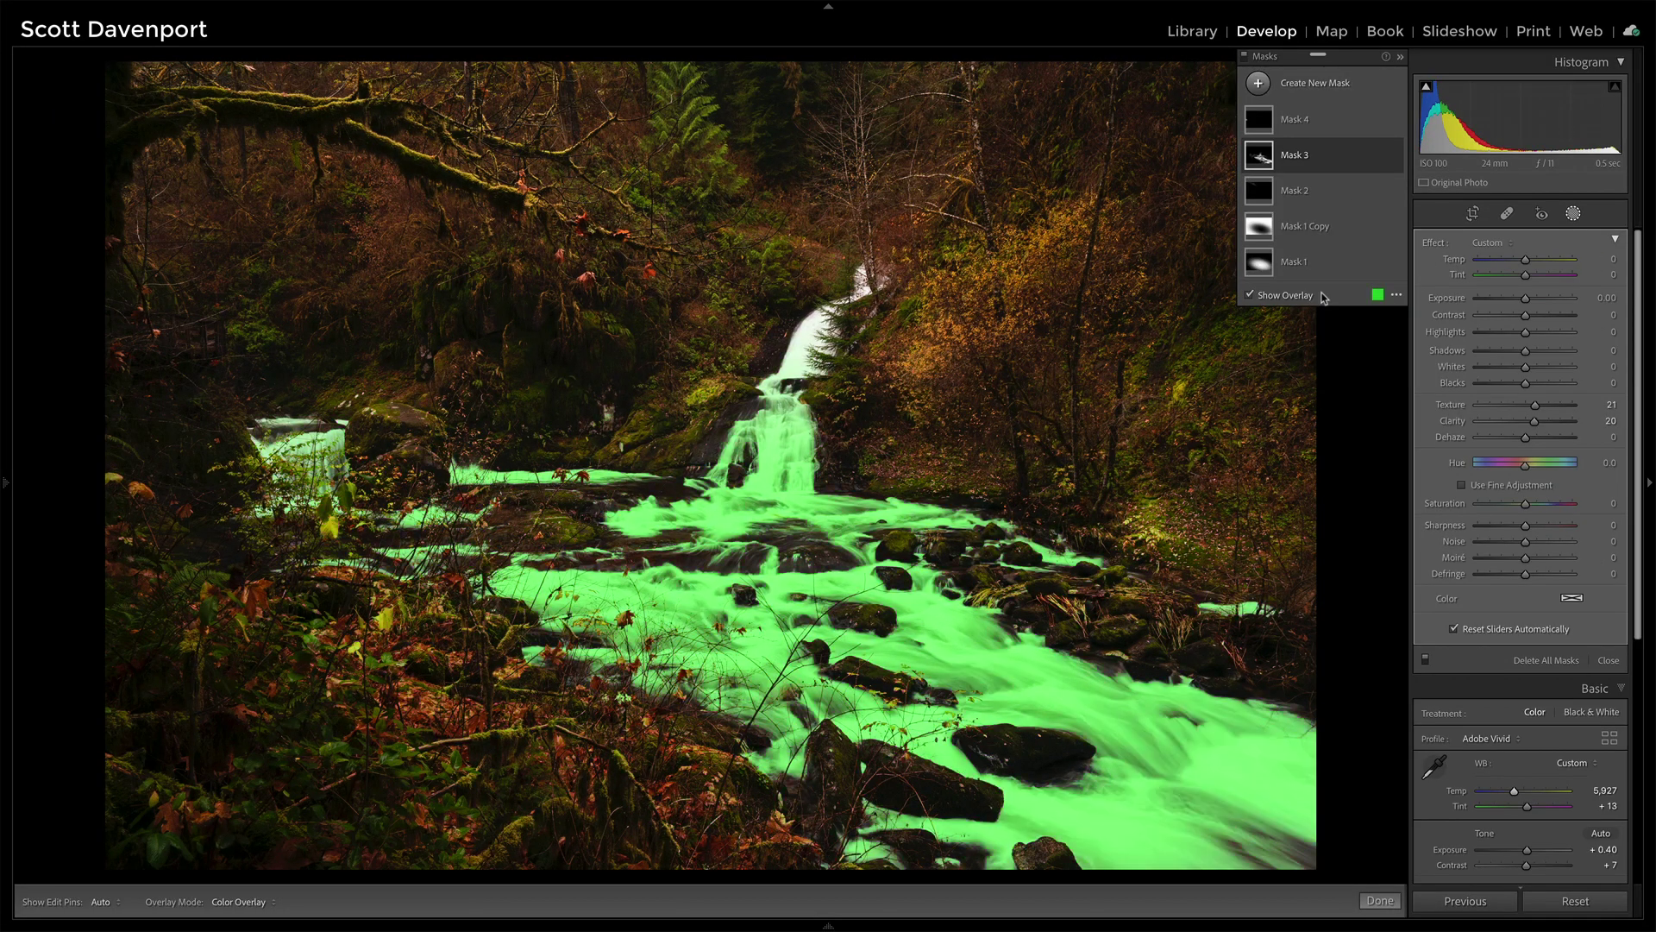
key(shift+o)
key(shift+o)
key(shift+o)
key(shift+o)
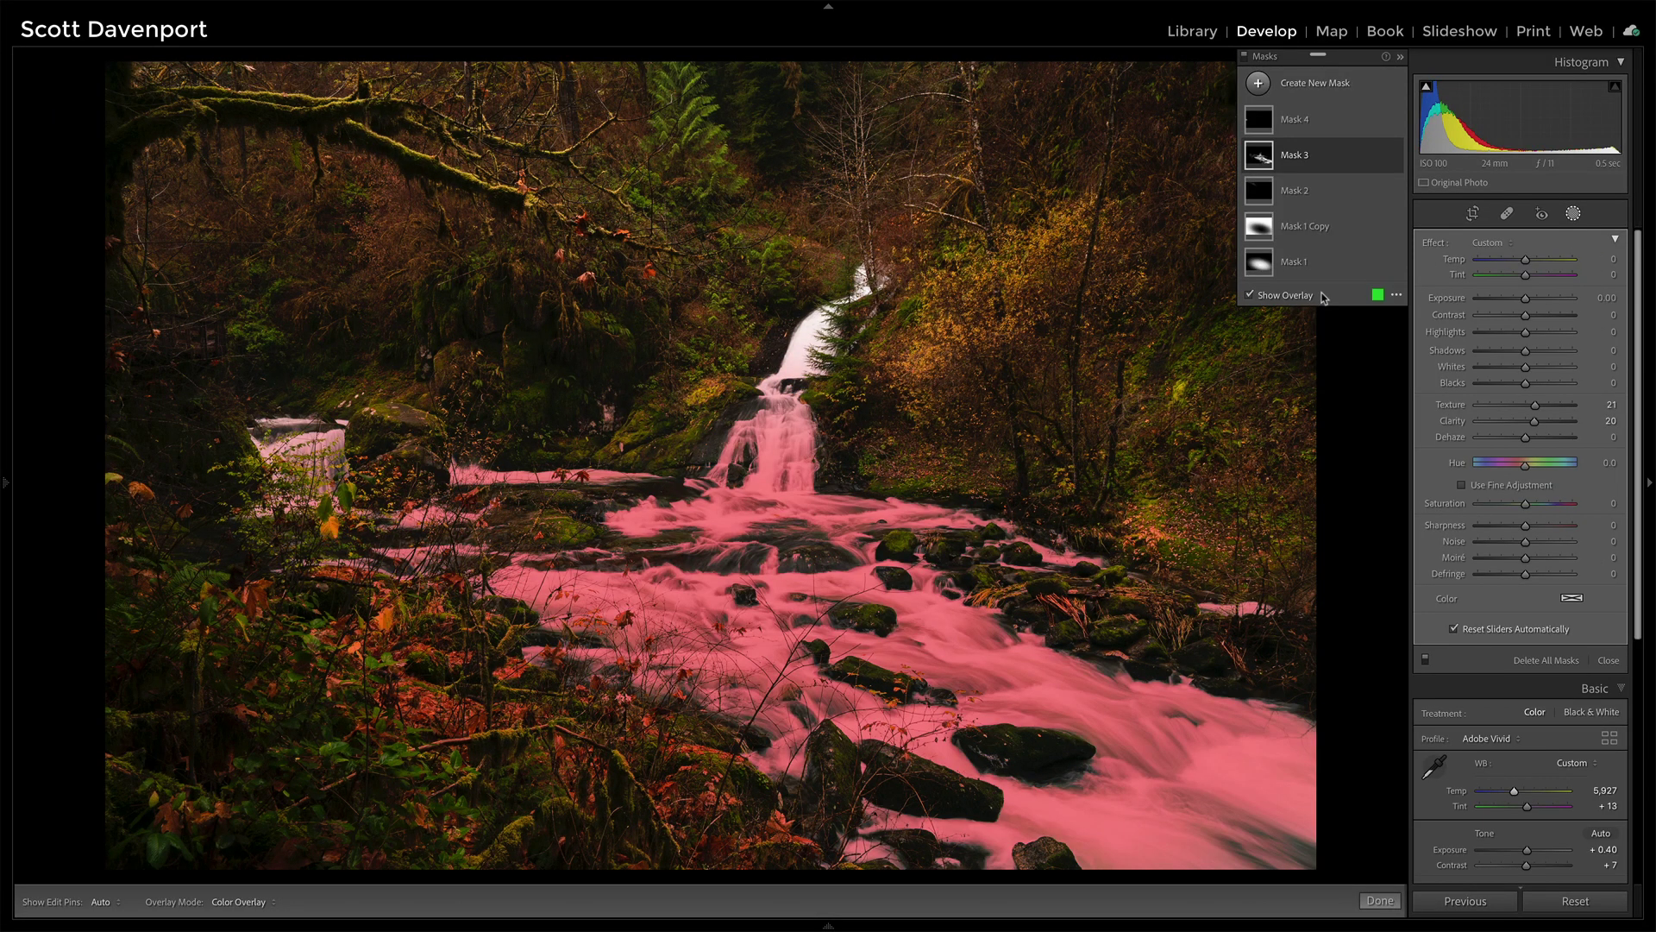
key(shift+o)
key(shift+o)
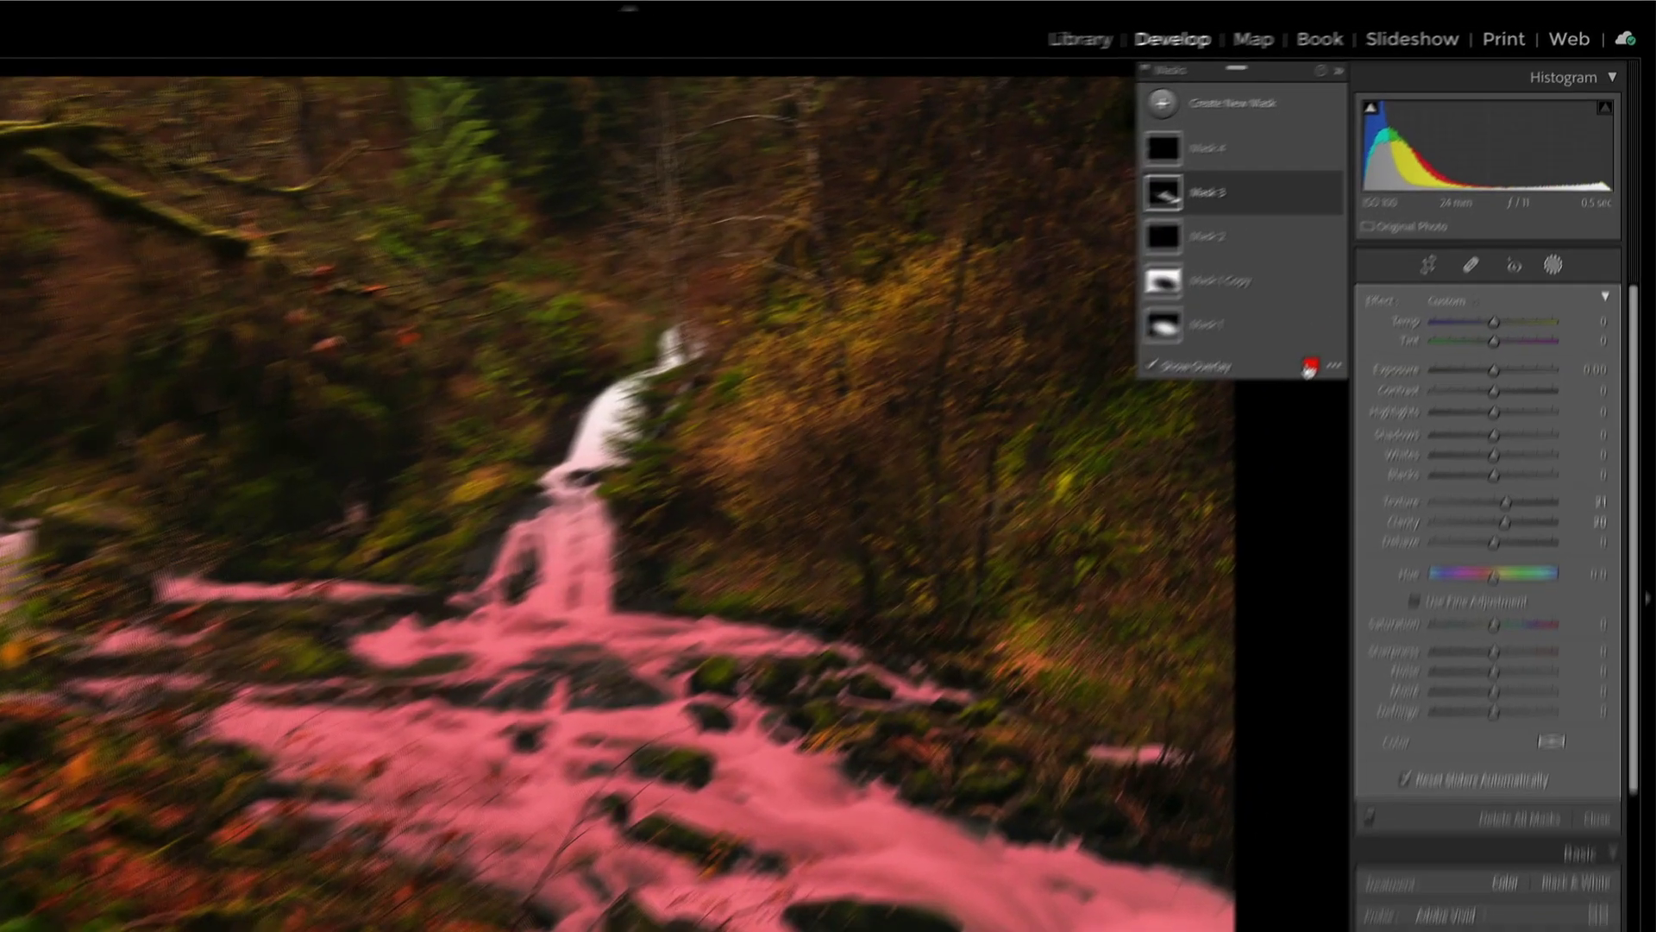
- Lower the red overlay's opacity slightly for a lighter tint on the water
click(1378, 294)
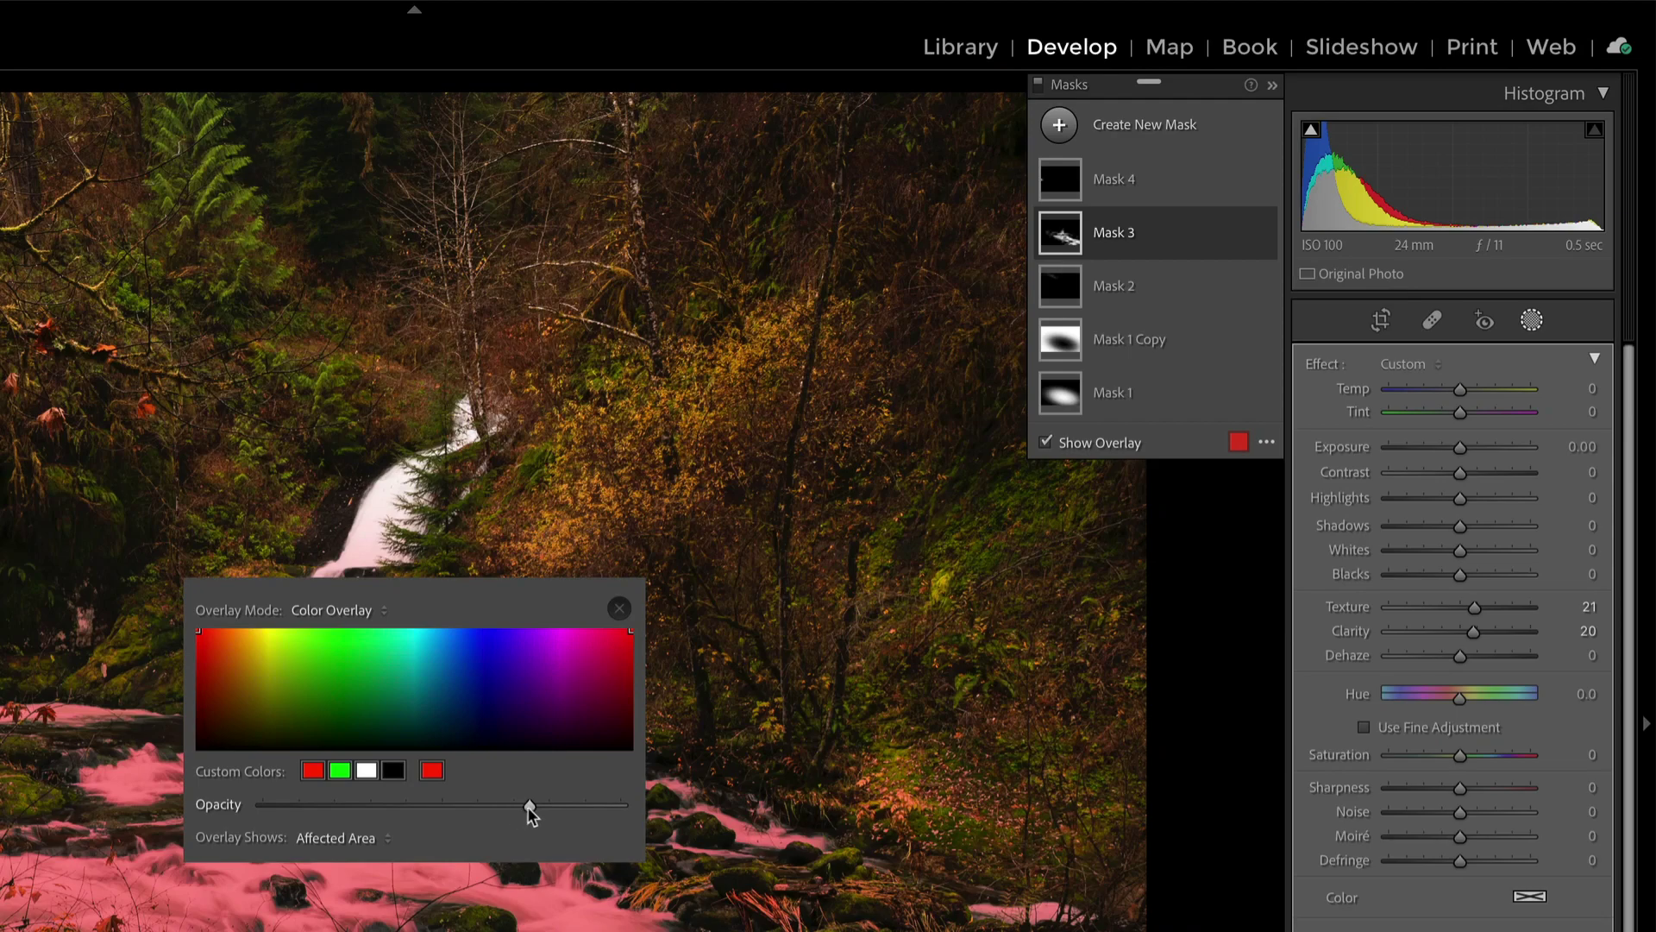
drag(507, 805, 476, 807)
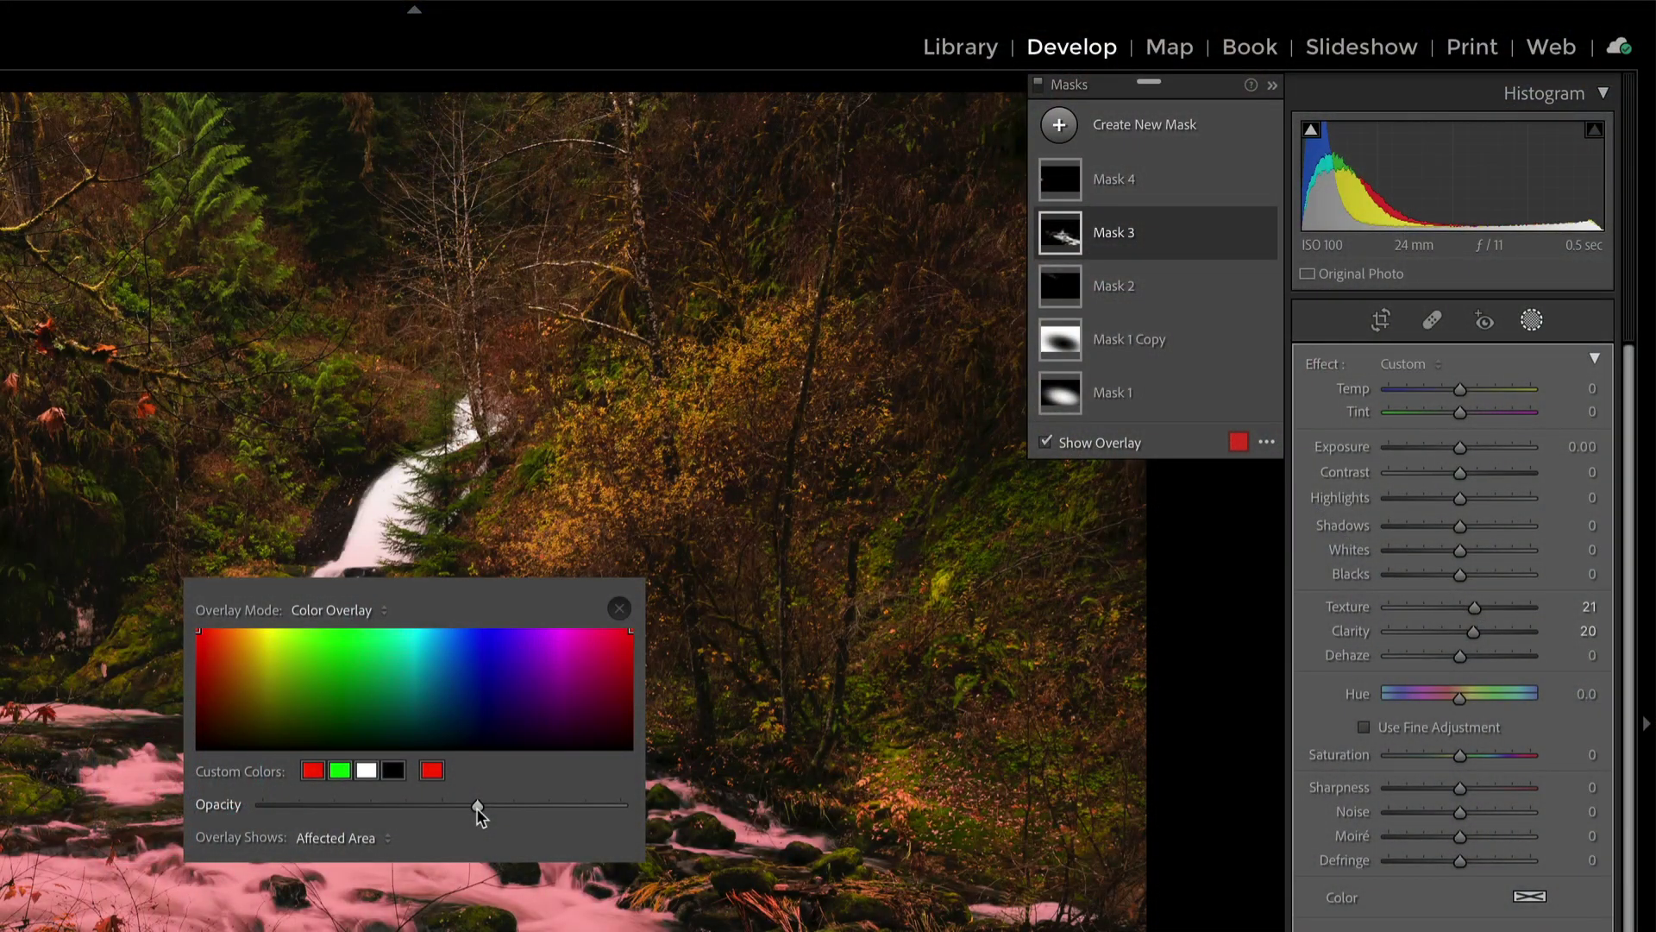
drag(476, 807, 497, 811)
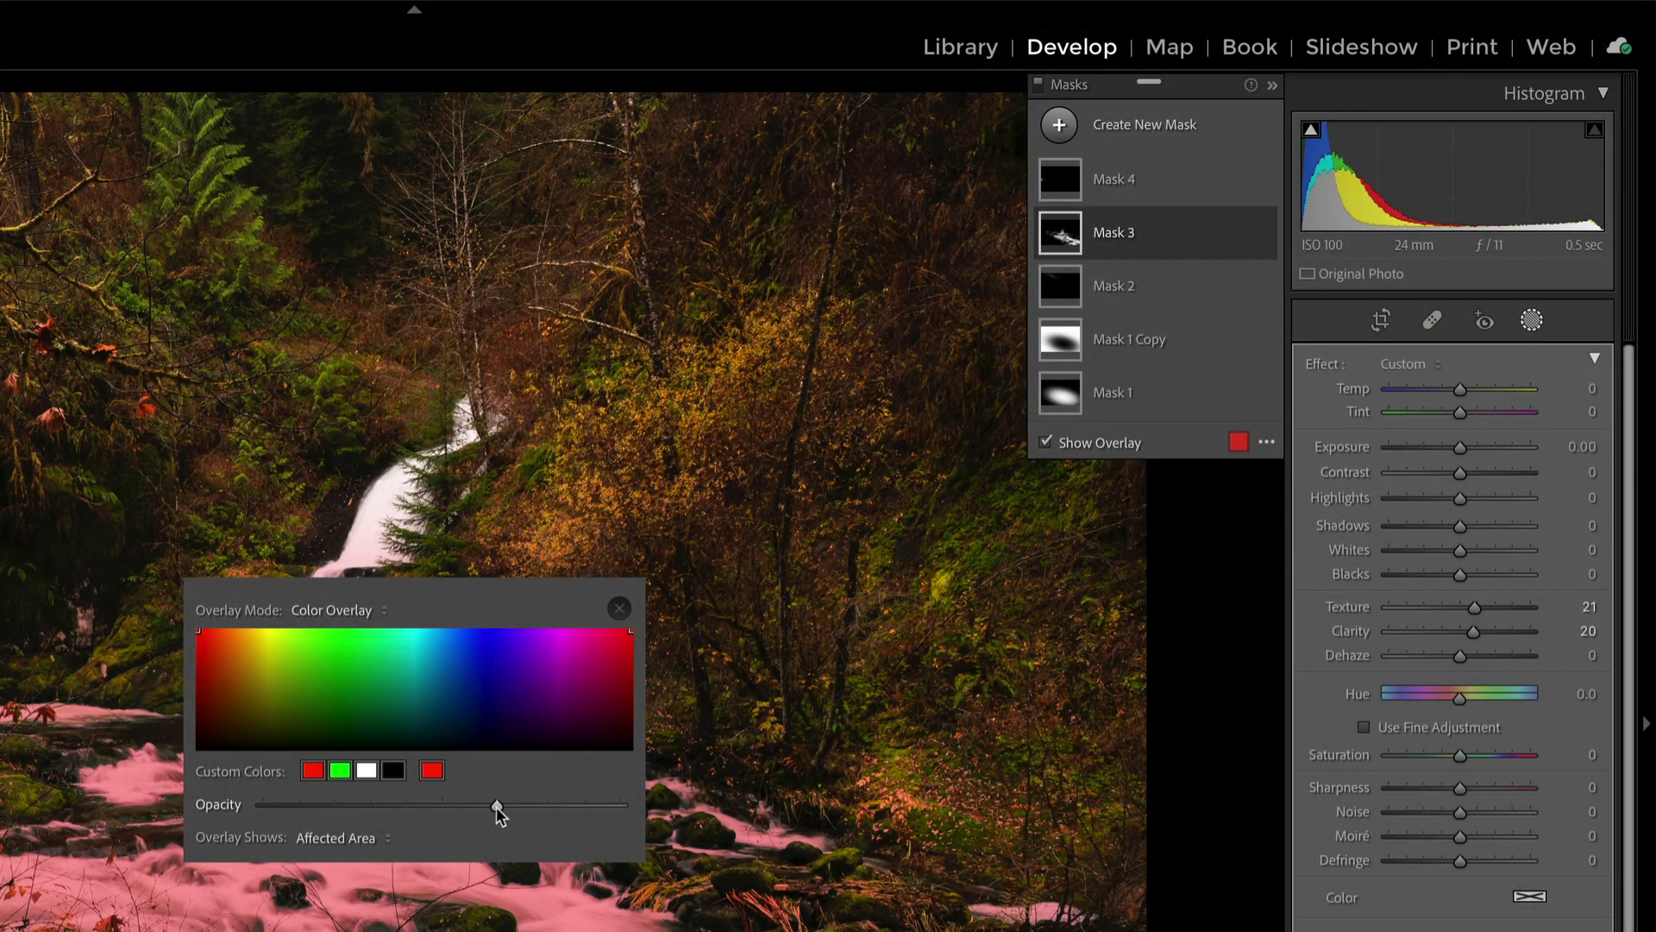
- Choose Color Overlay on B&W, then cycle with Alt+O to Image on B&W
click(618, 608)
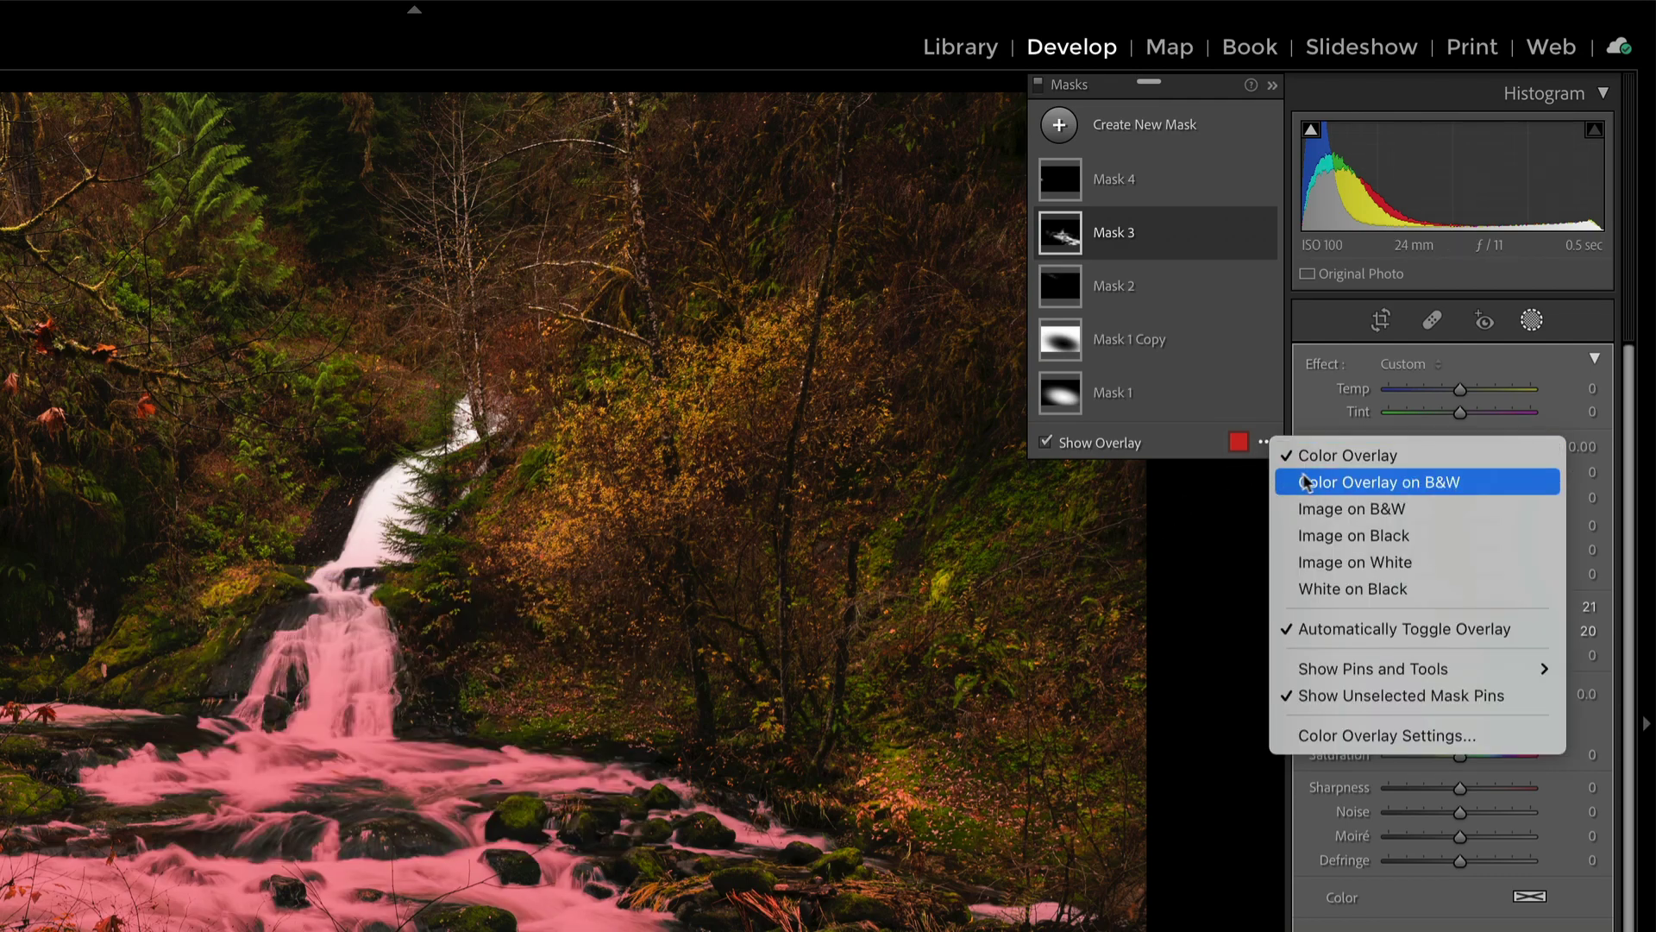
click(1317, 484)
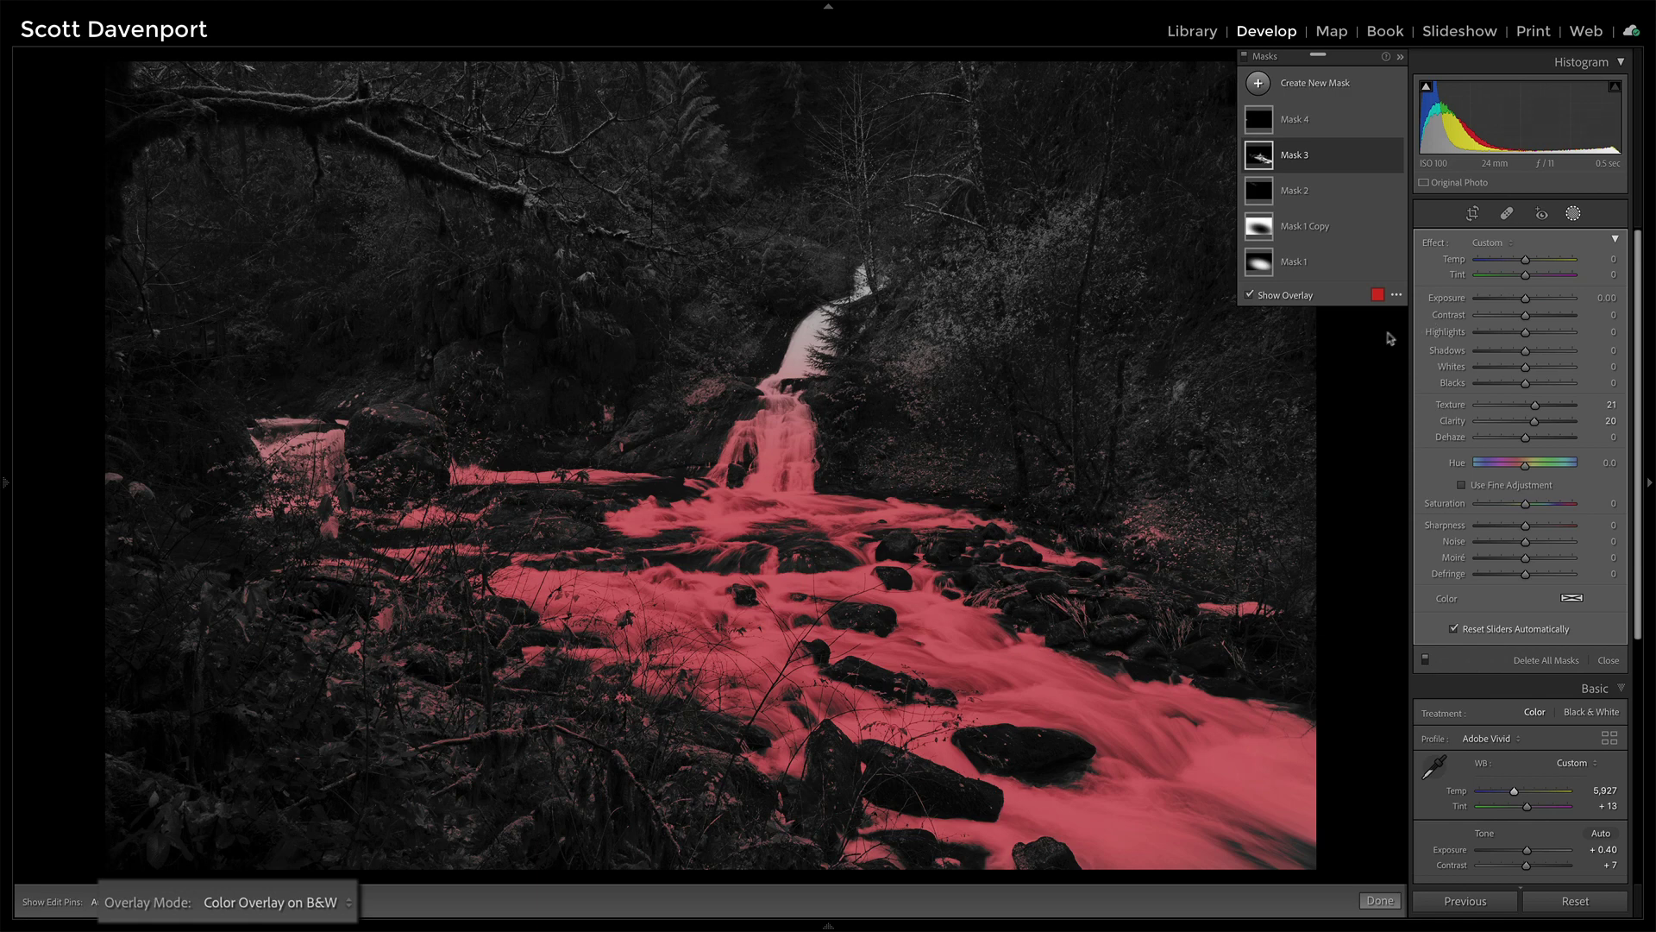
key(alt)
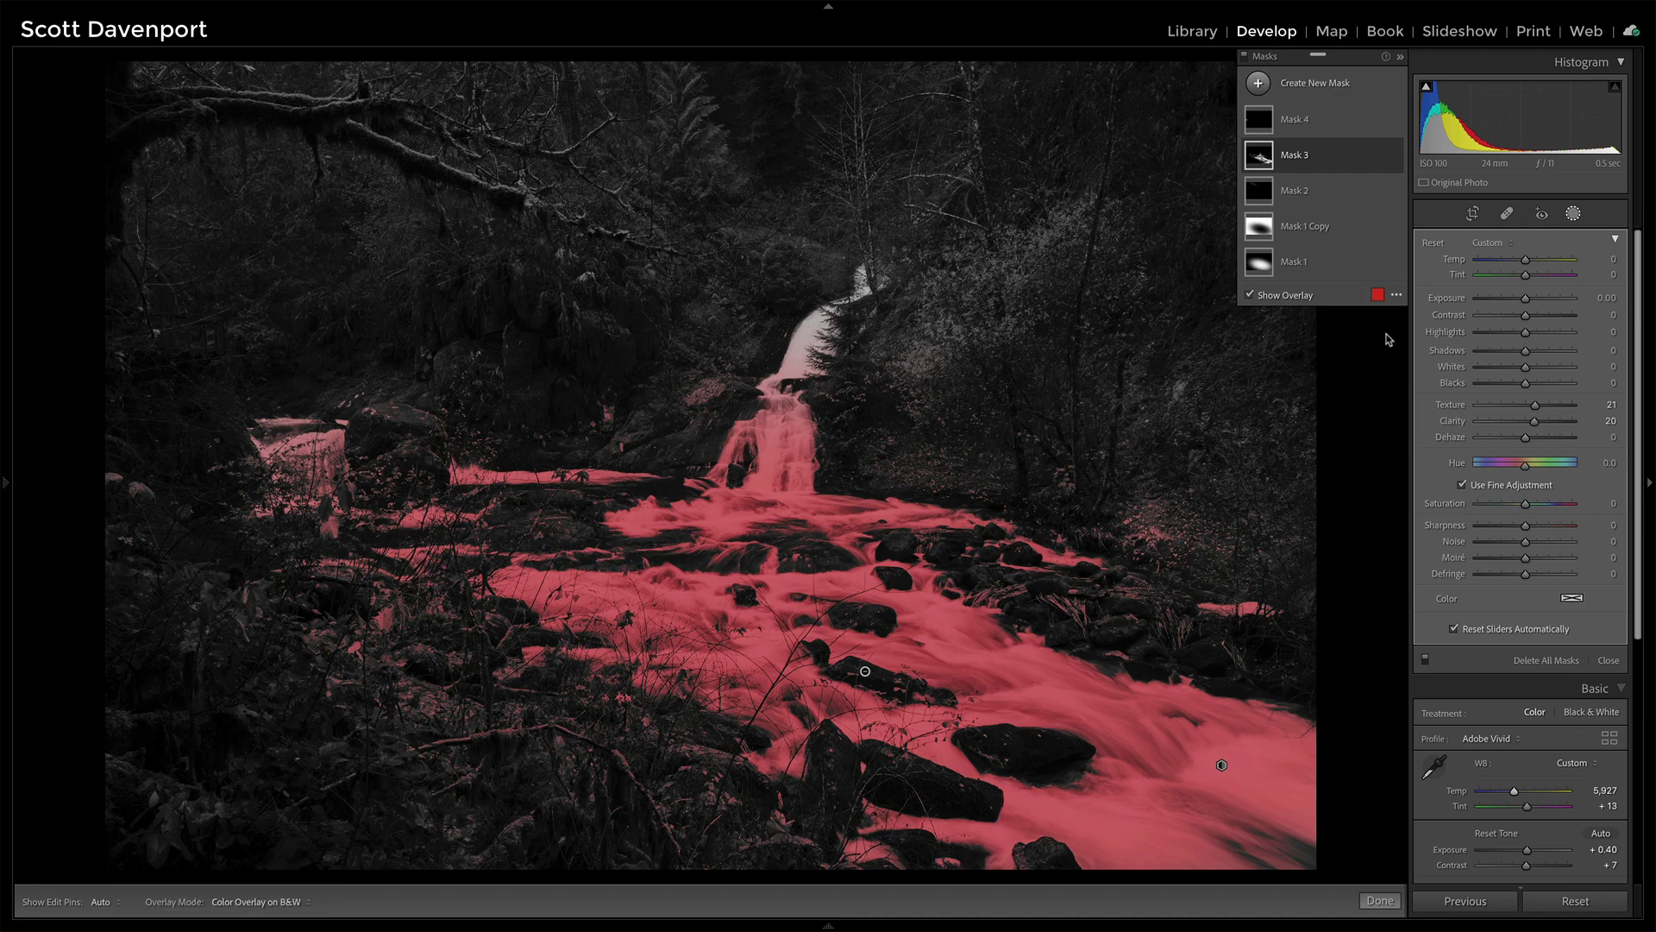
key(alt+o)
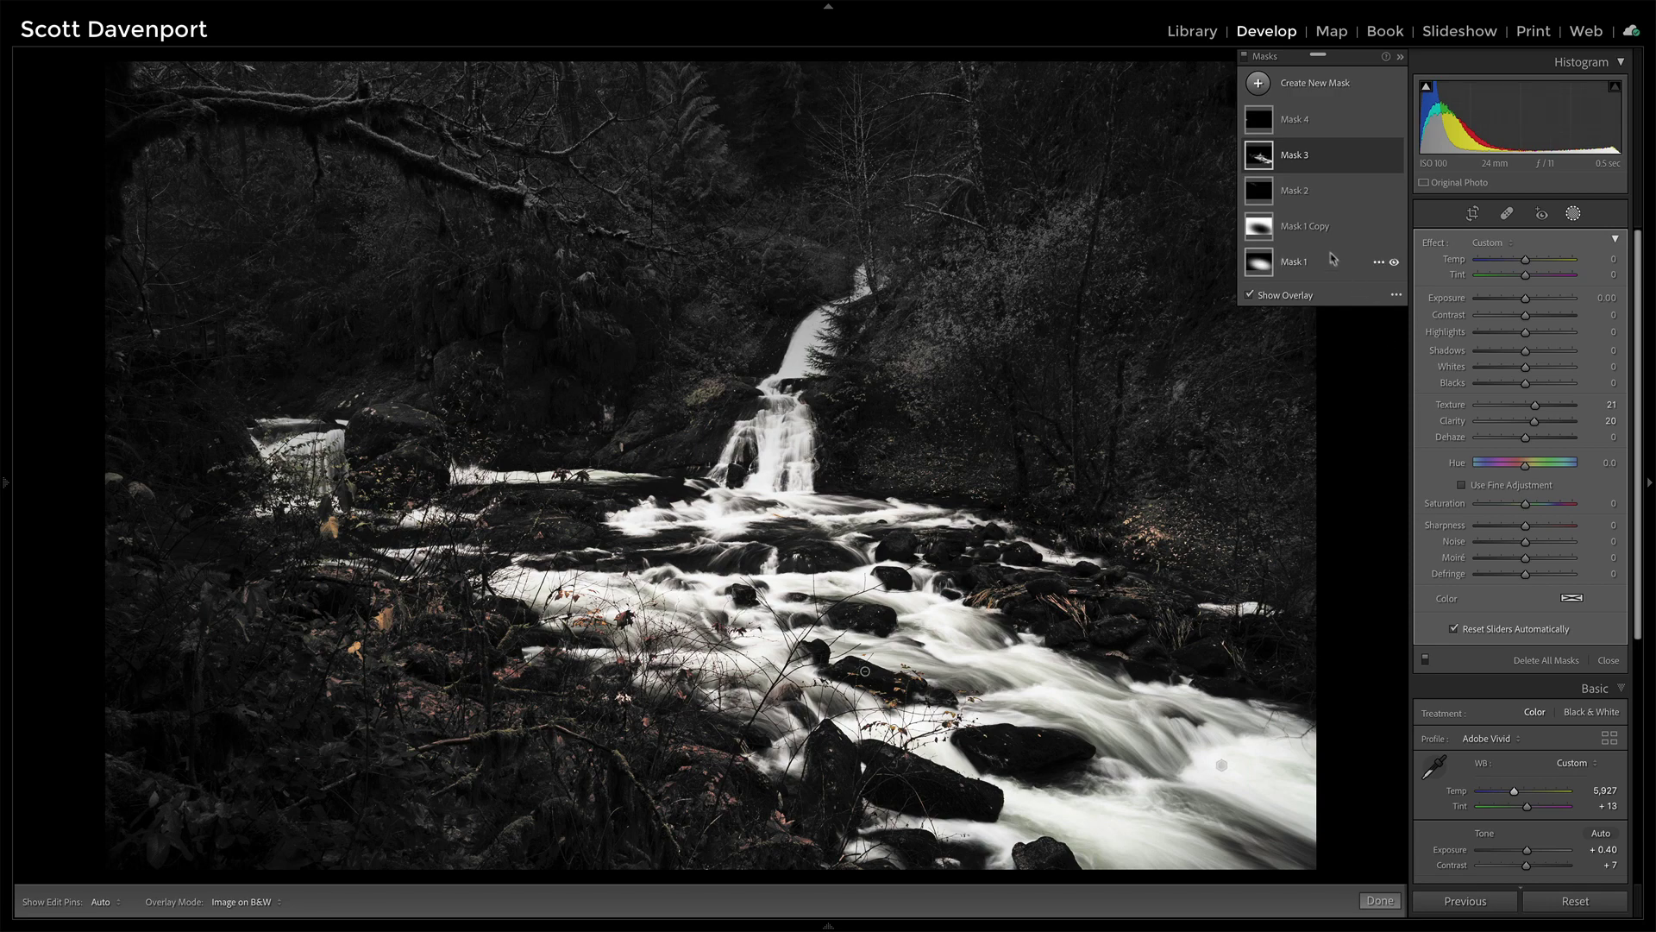
- Select Mask 1 Copy and preview its inverted radial gradient around the stream
click(1309, 229)
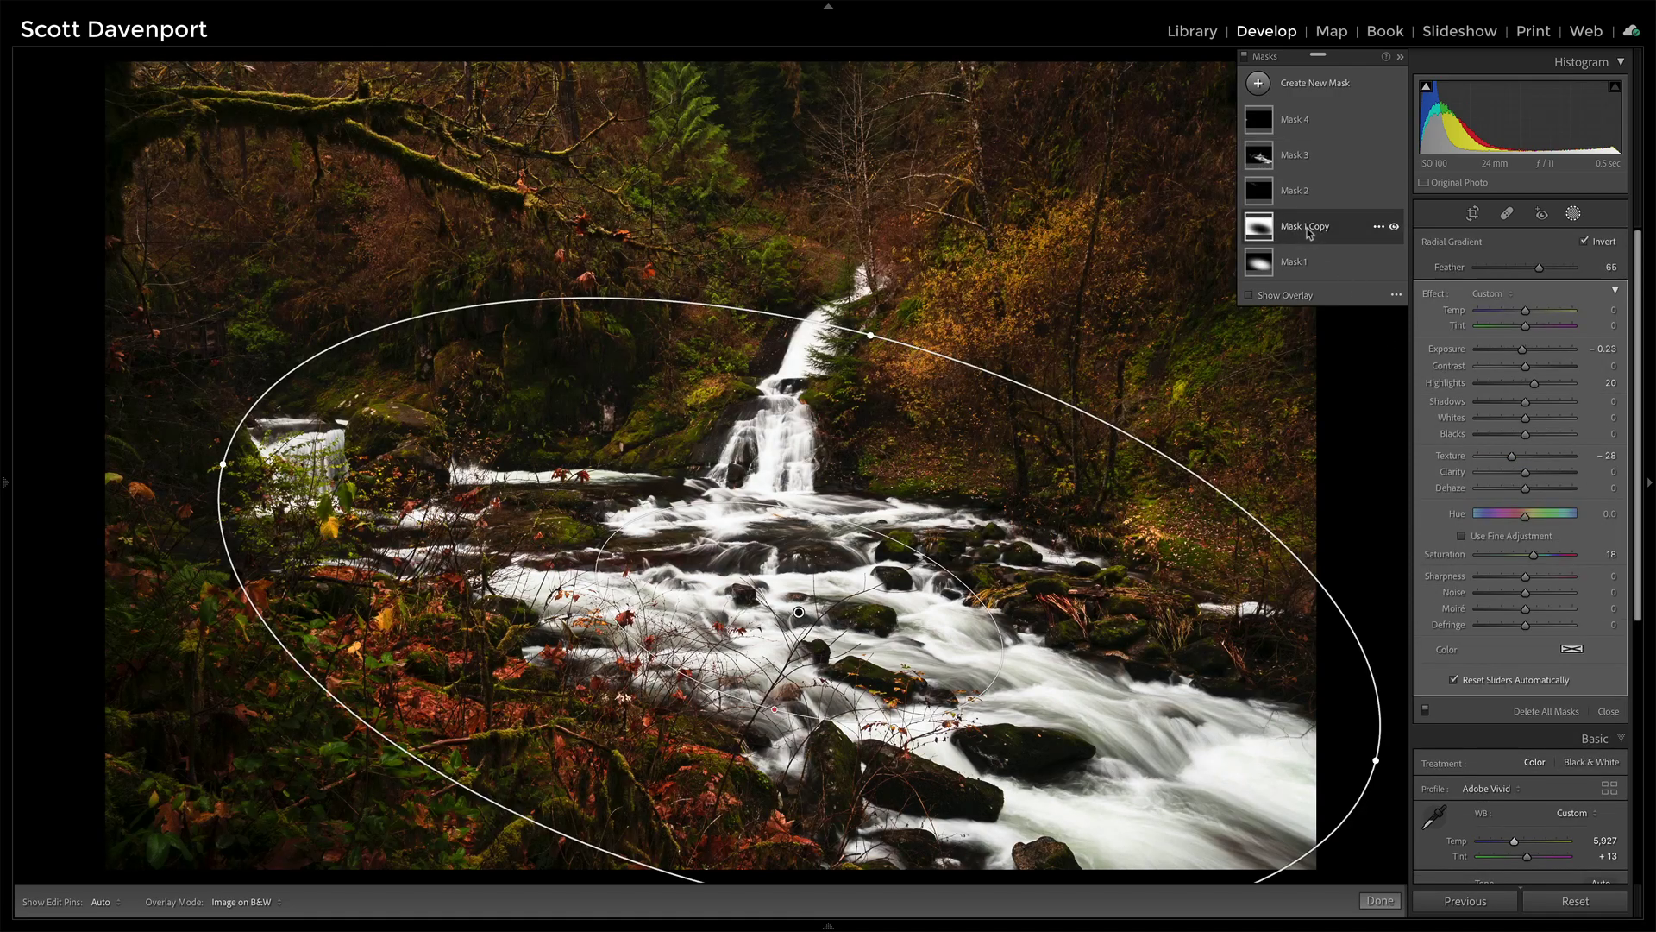
mouse_move(1285, 233)
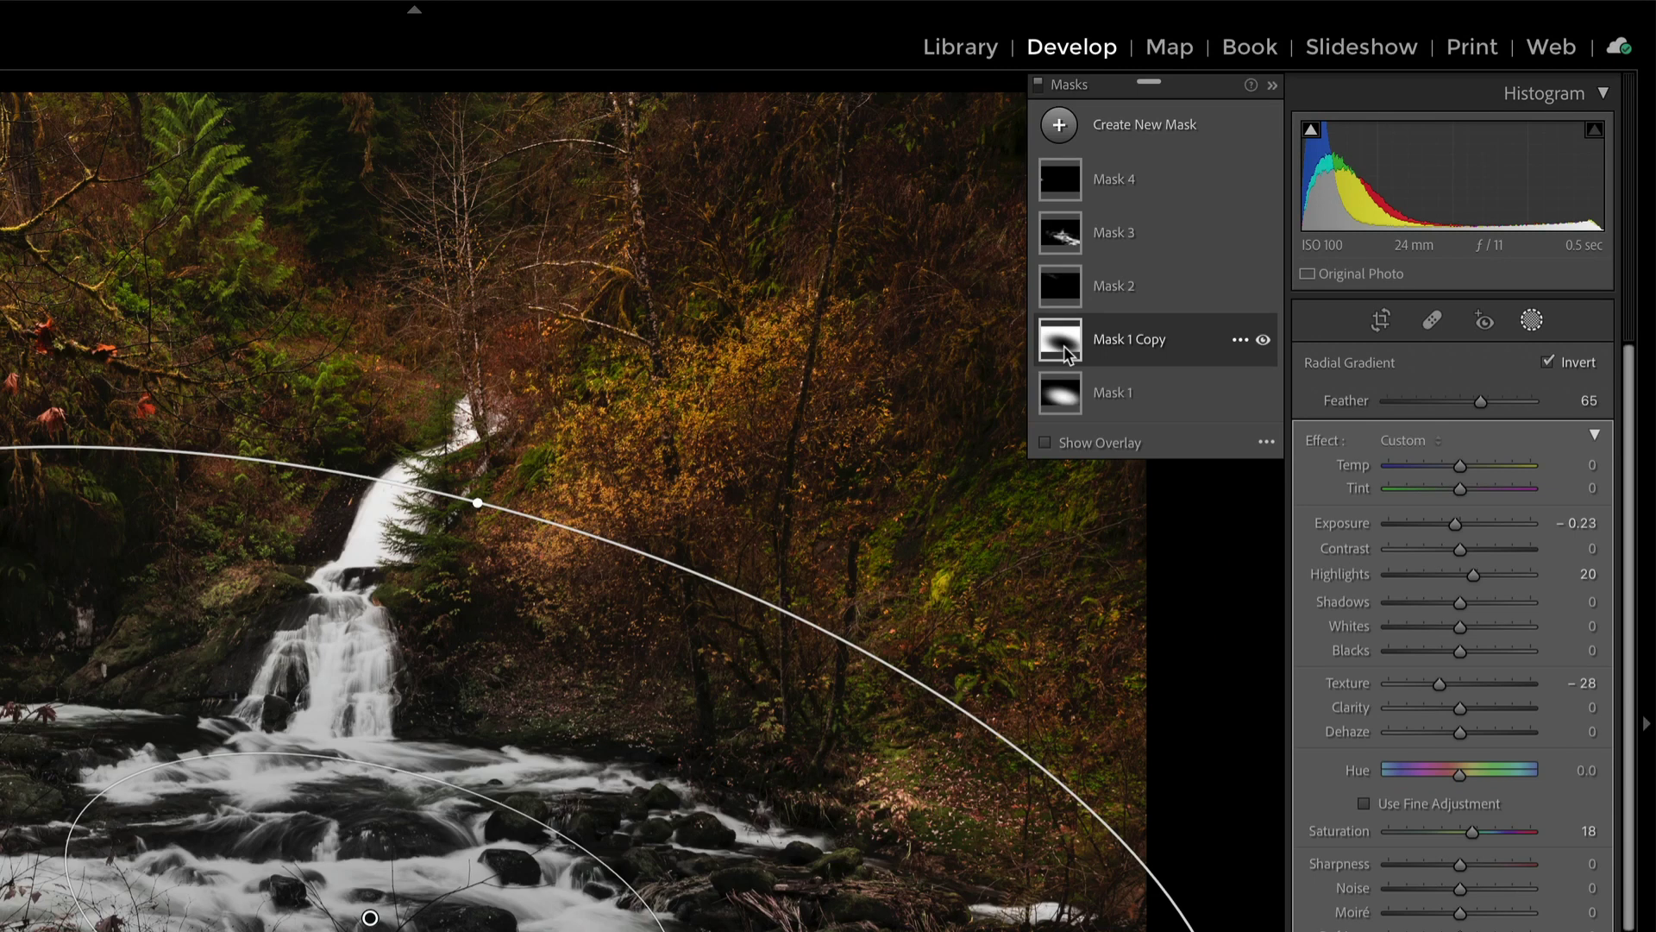
mouse_move(1065, 394)
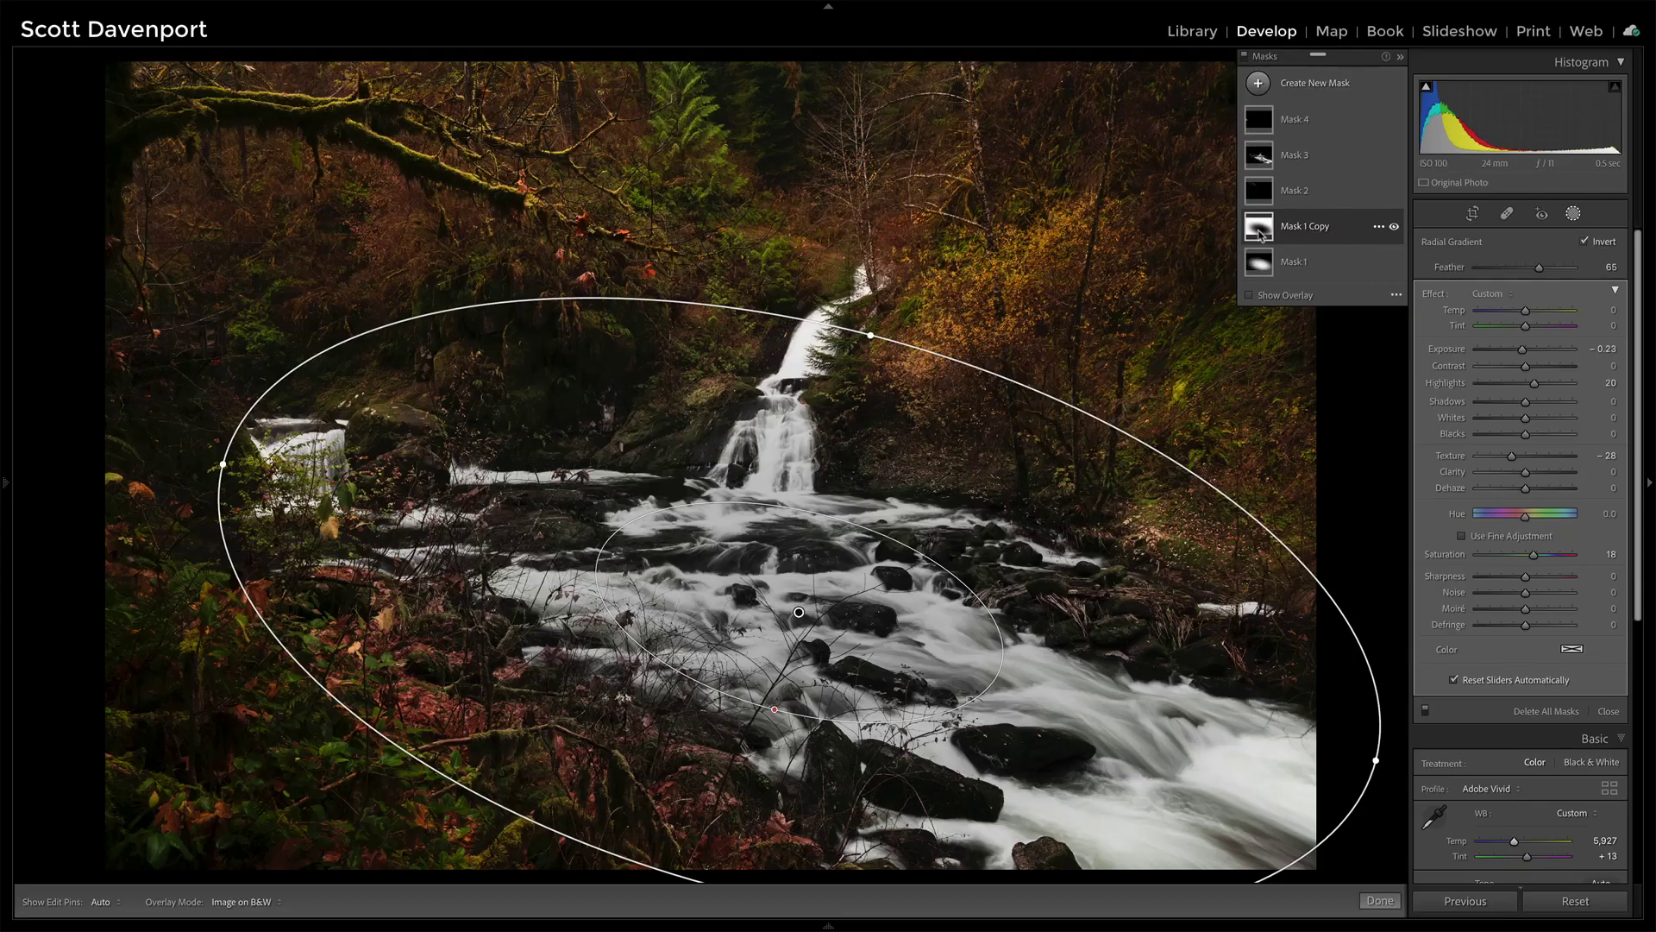
mouse_move(1259, 260)
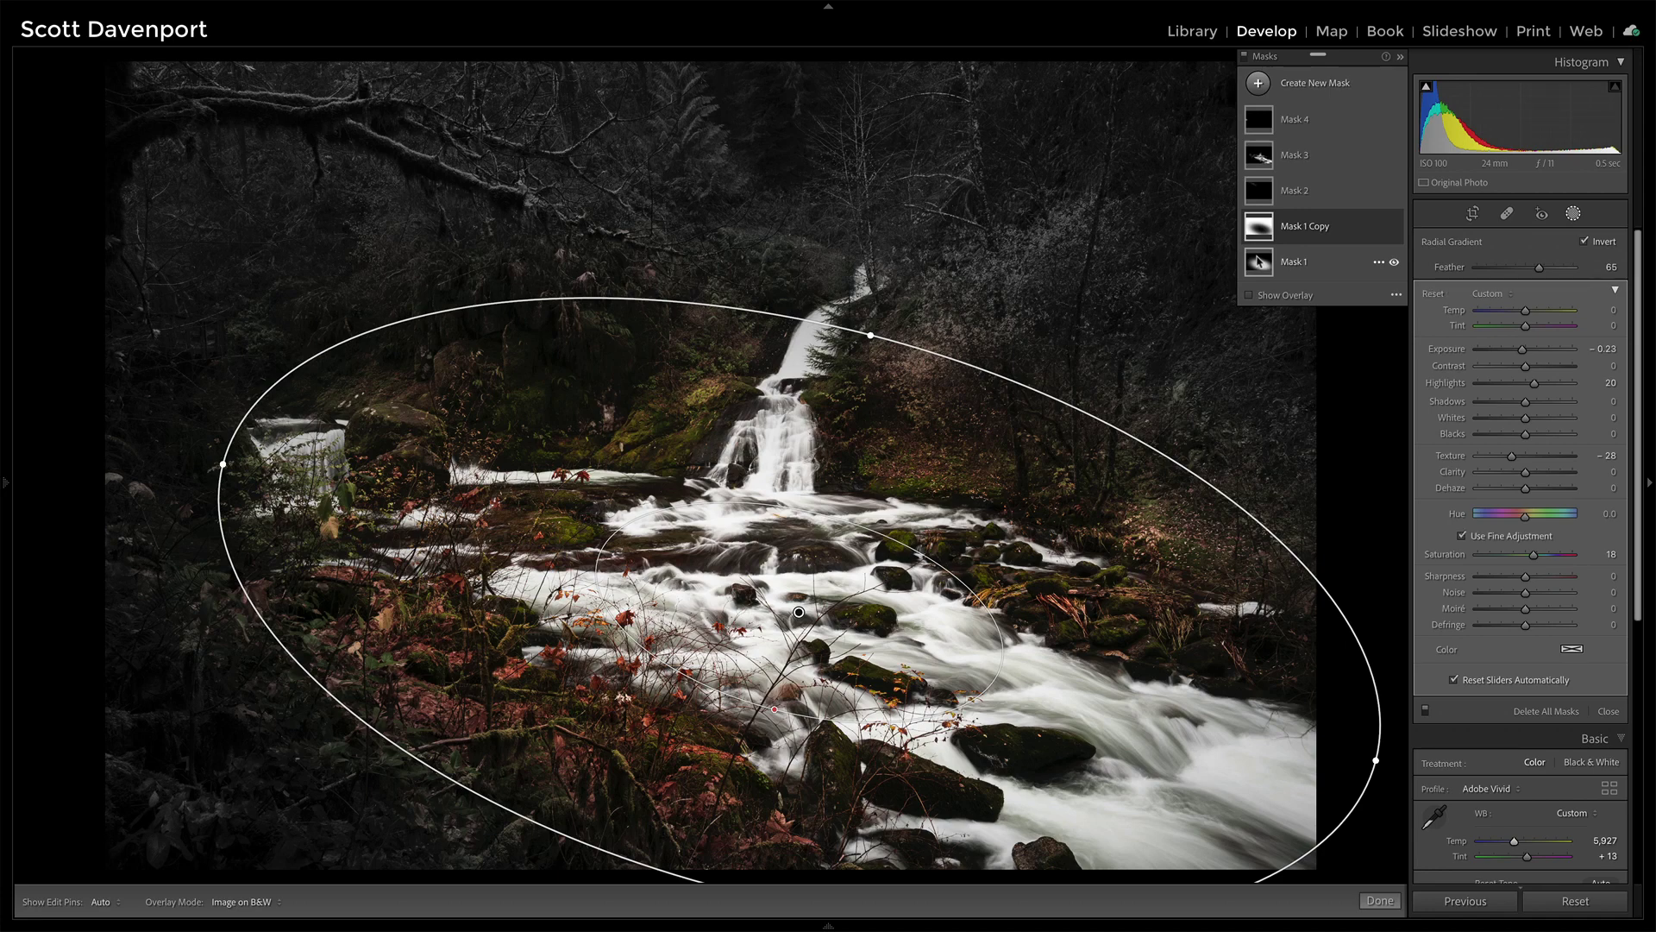
- Cycle Mask 1 Copy's preview through Image on Black, Image on White, White on Black, then red Color Overlay
key(alt)
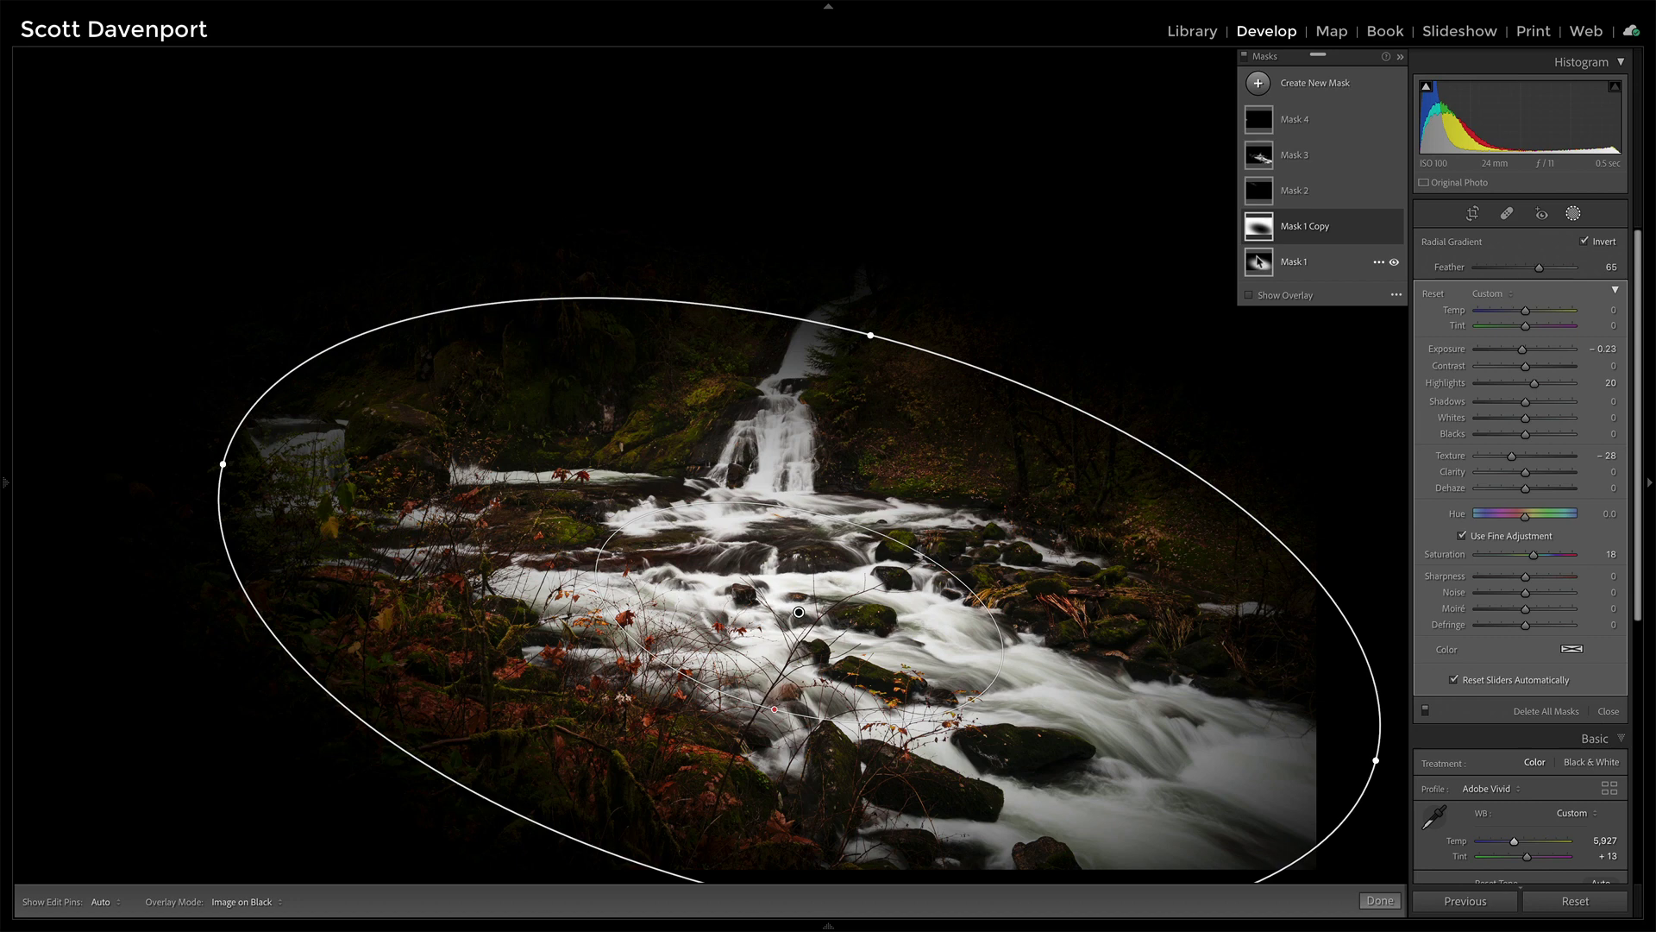
key(shift+o)
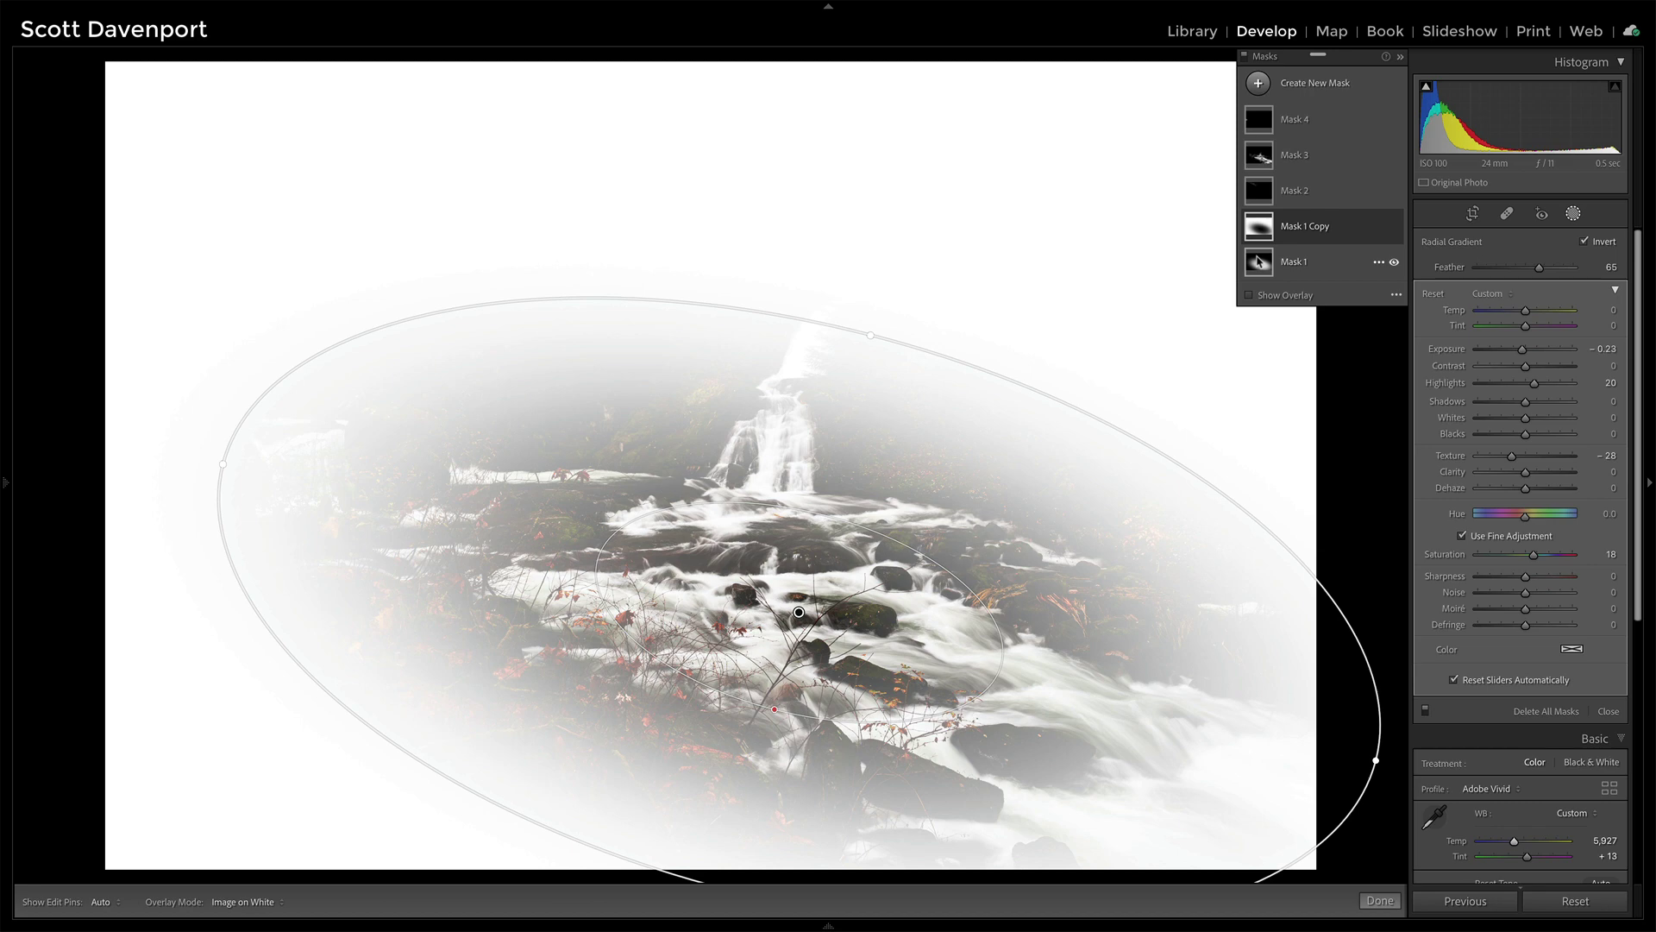
key(shift+o)
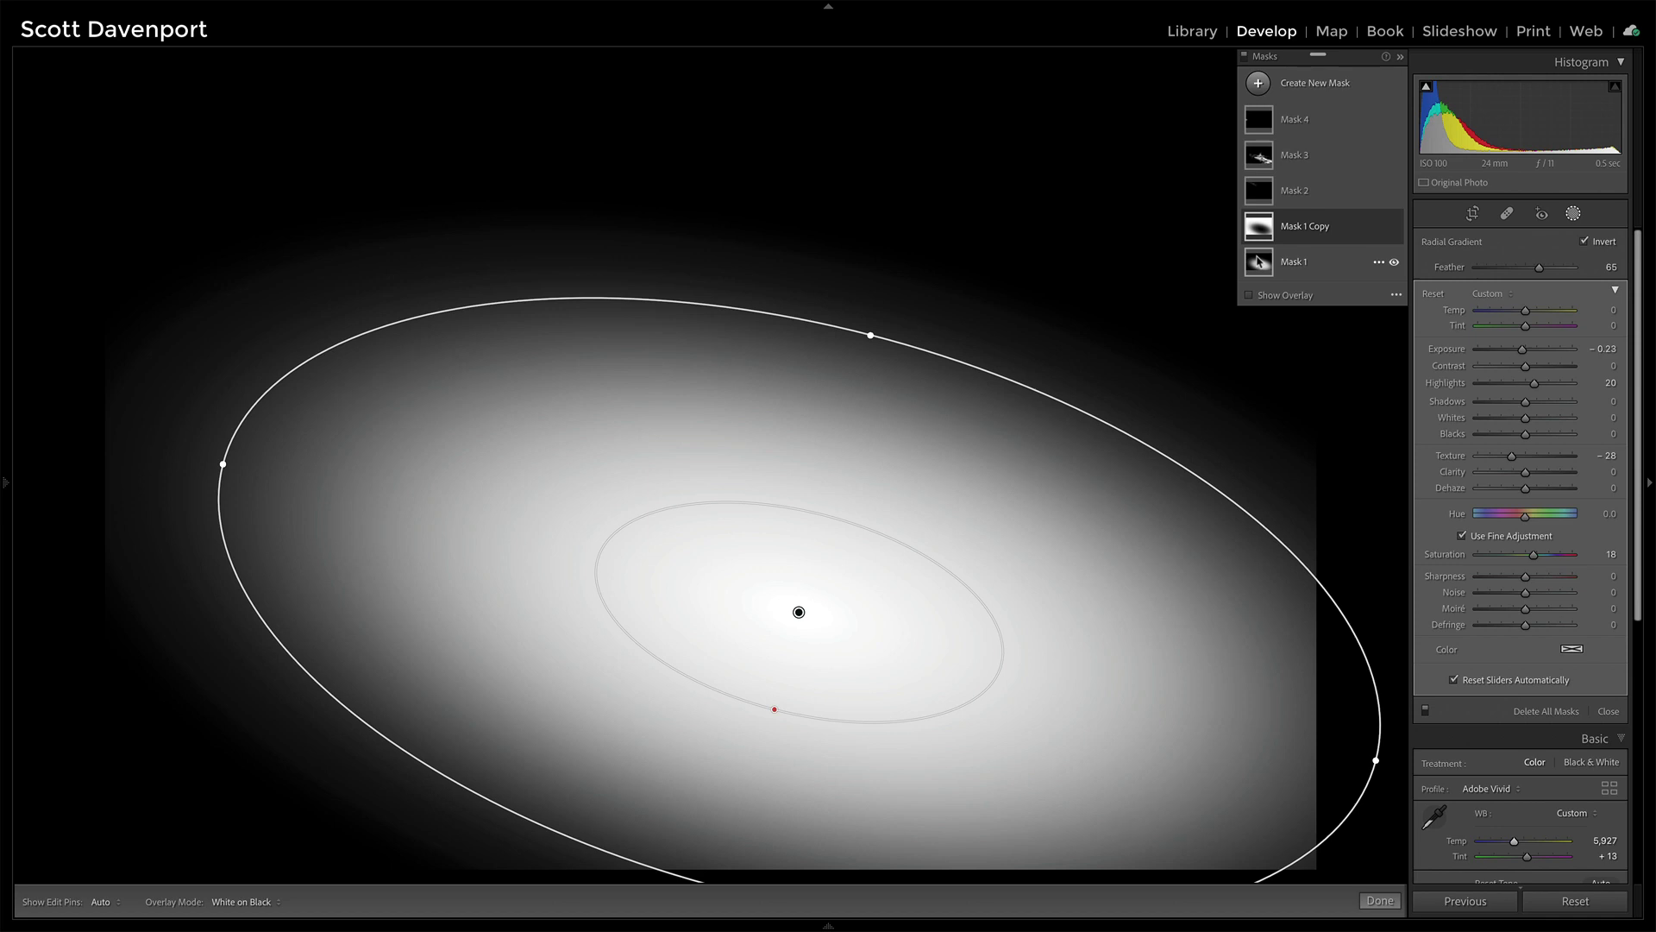
key(shift+o)
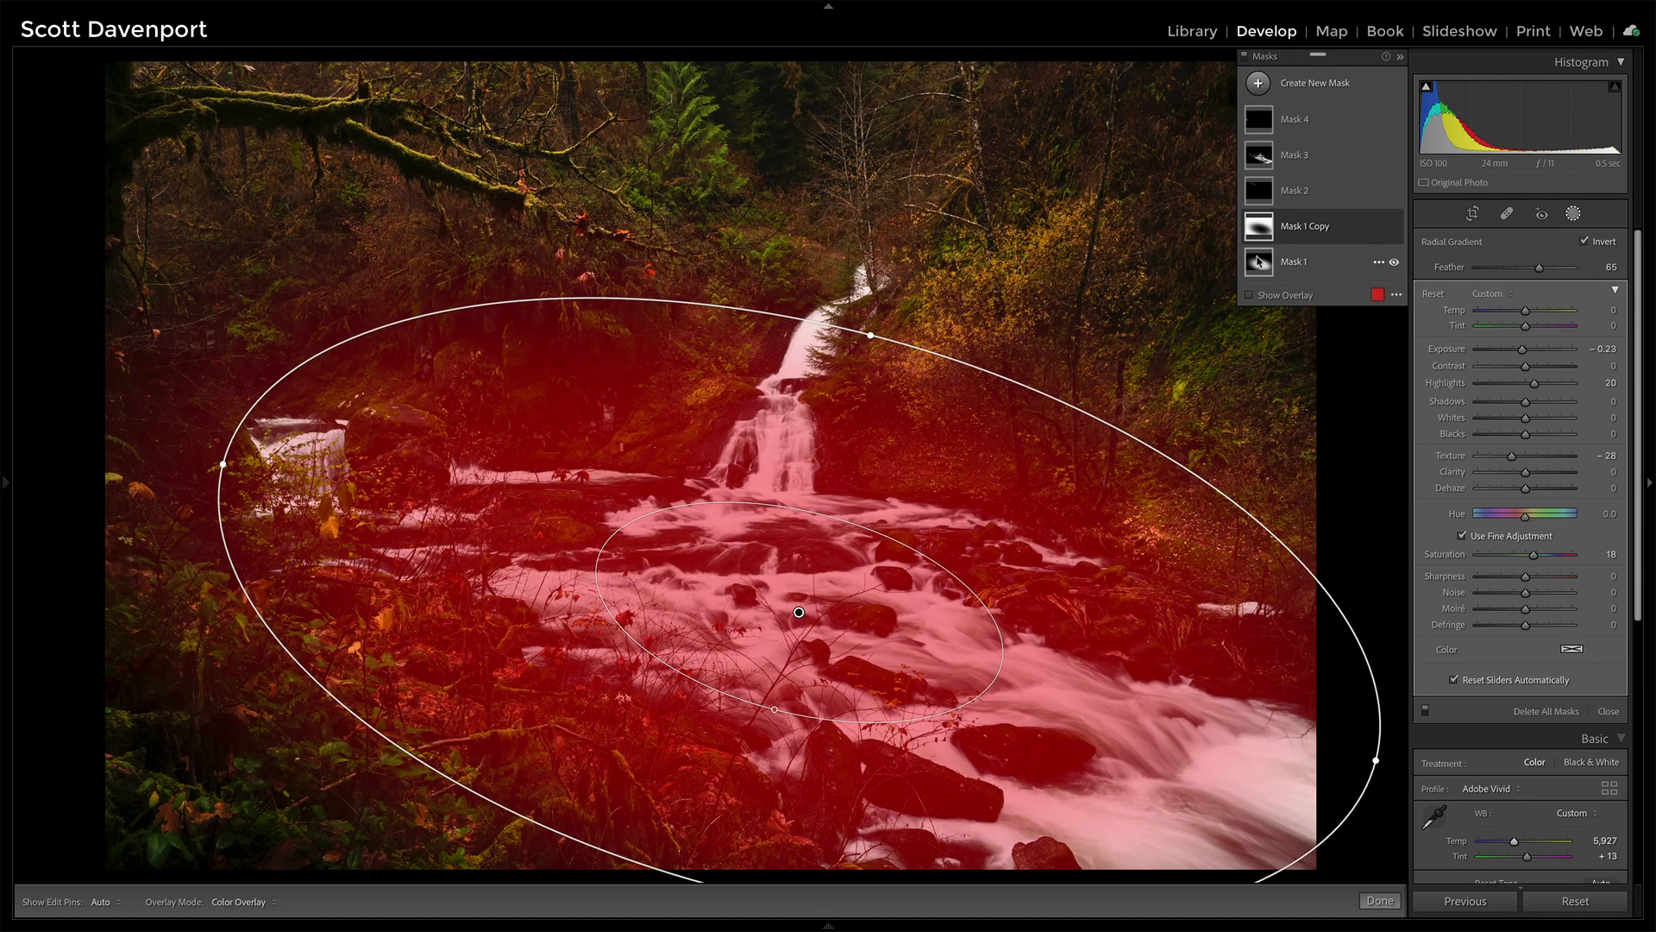
- Preview Mask 3's water in red over a black-and-white photo using Color Overlay on B&W
key(shift+o)
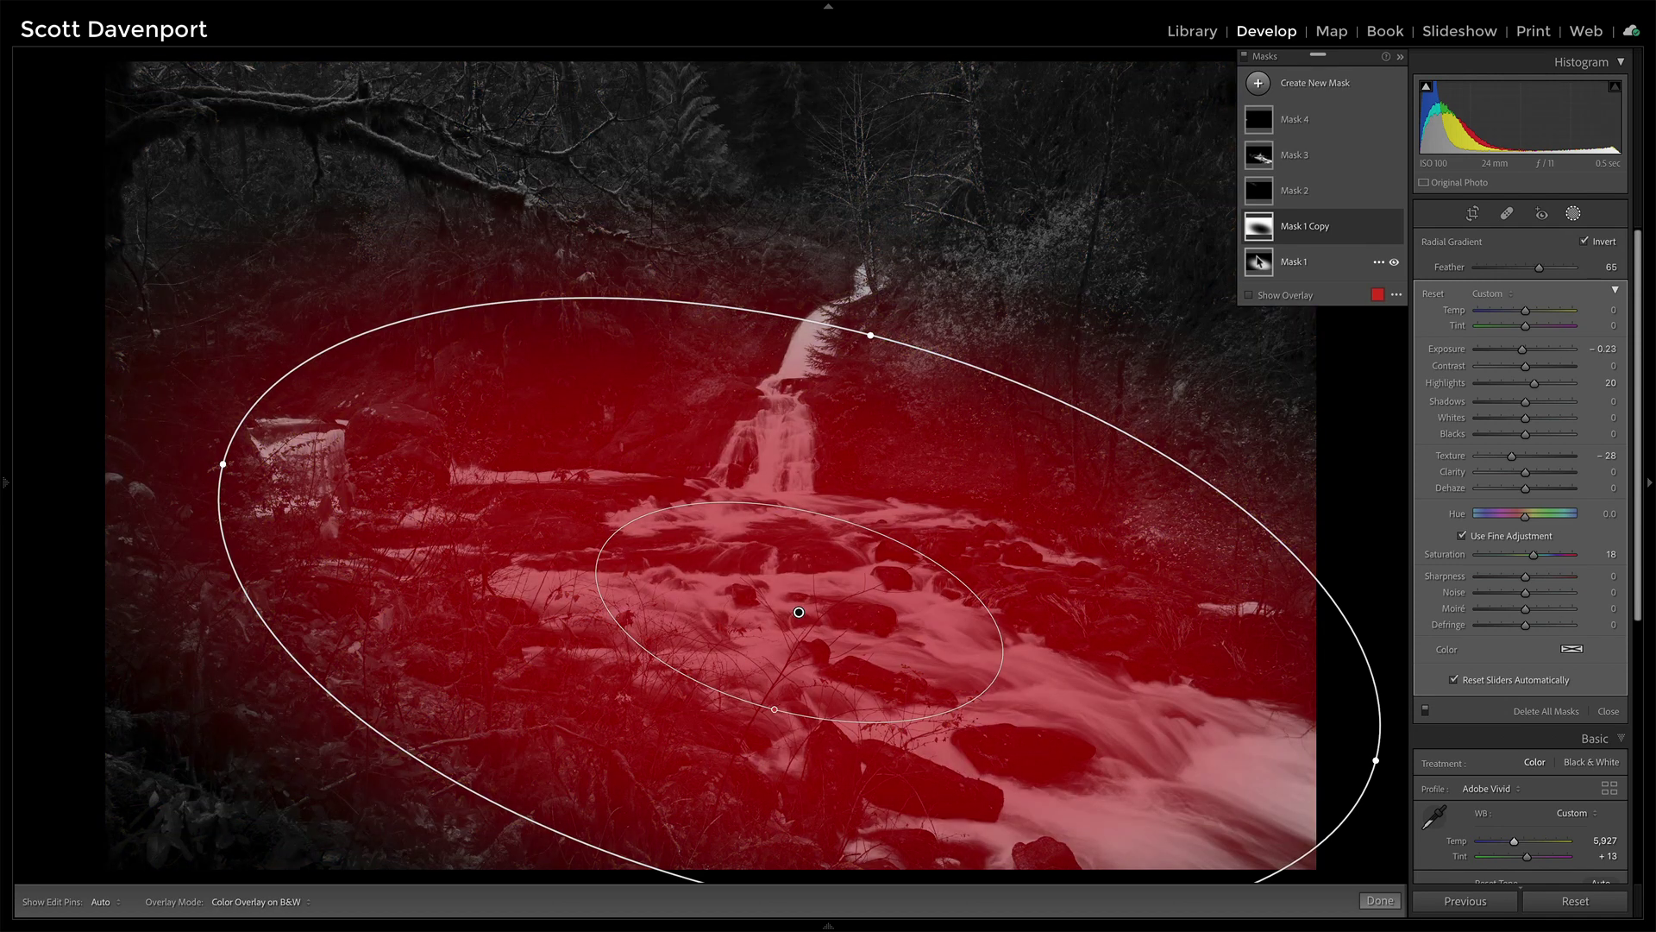
click(1461, 535)
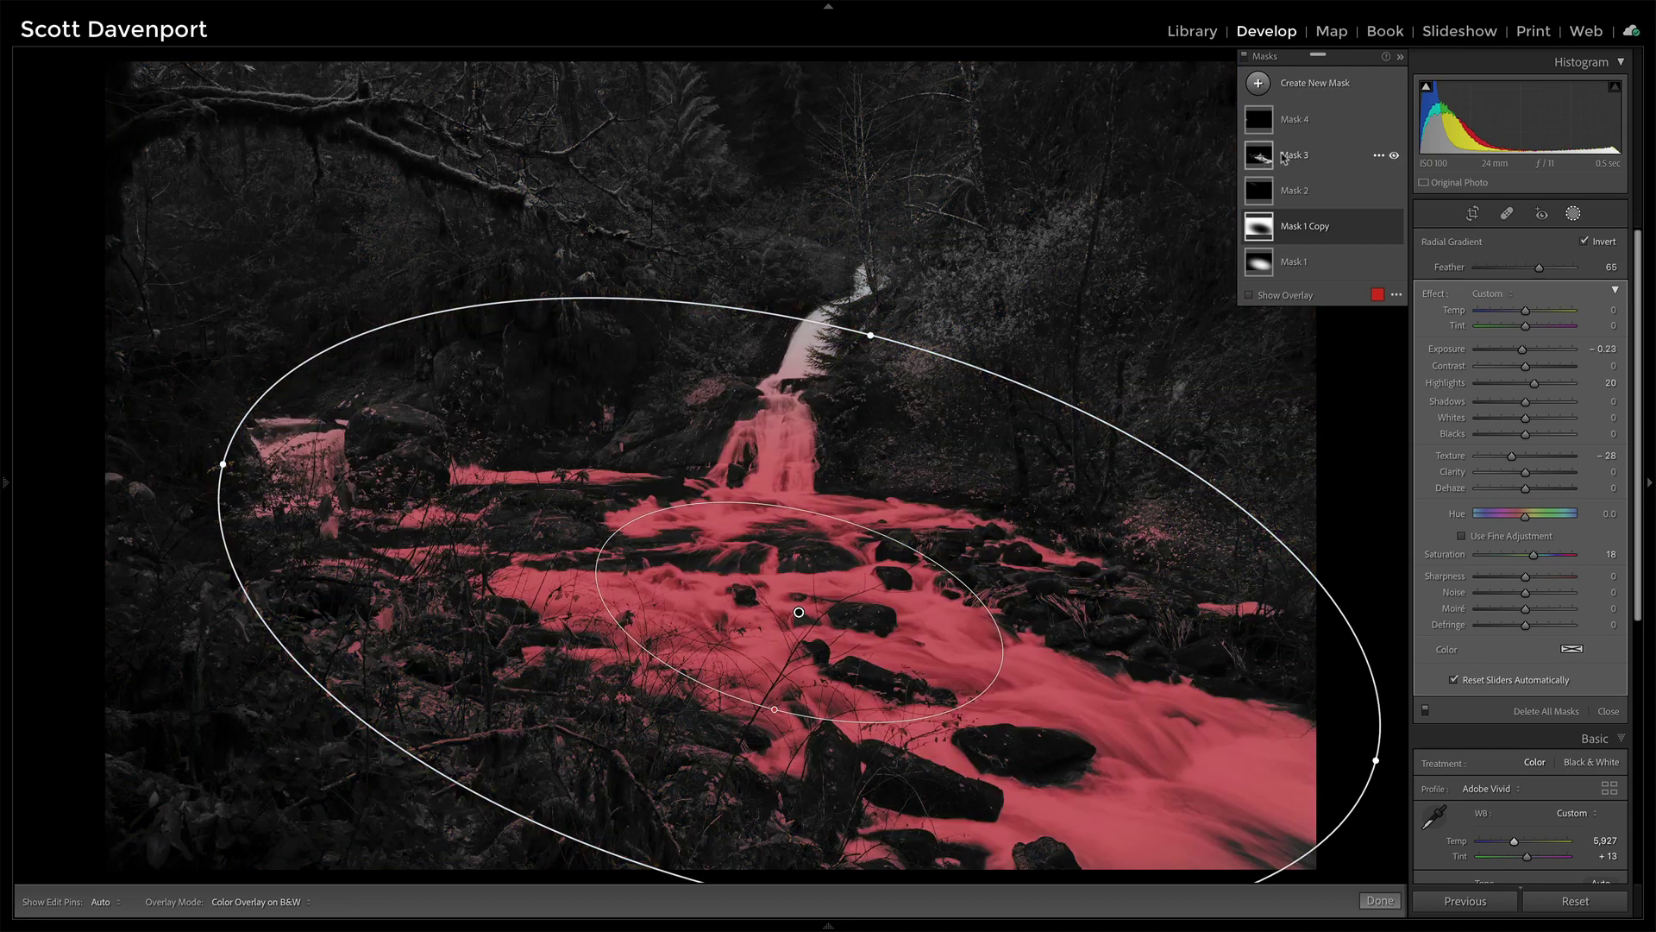
click(1284, 158)
mouse_move(1262, 156)
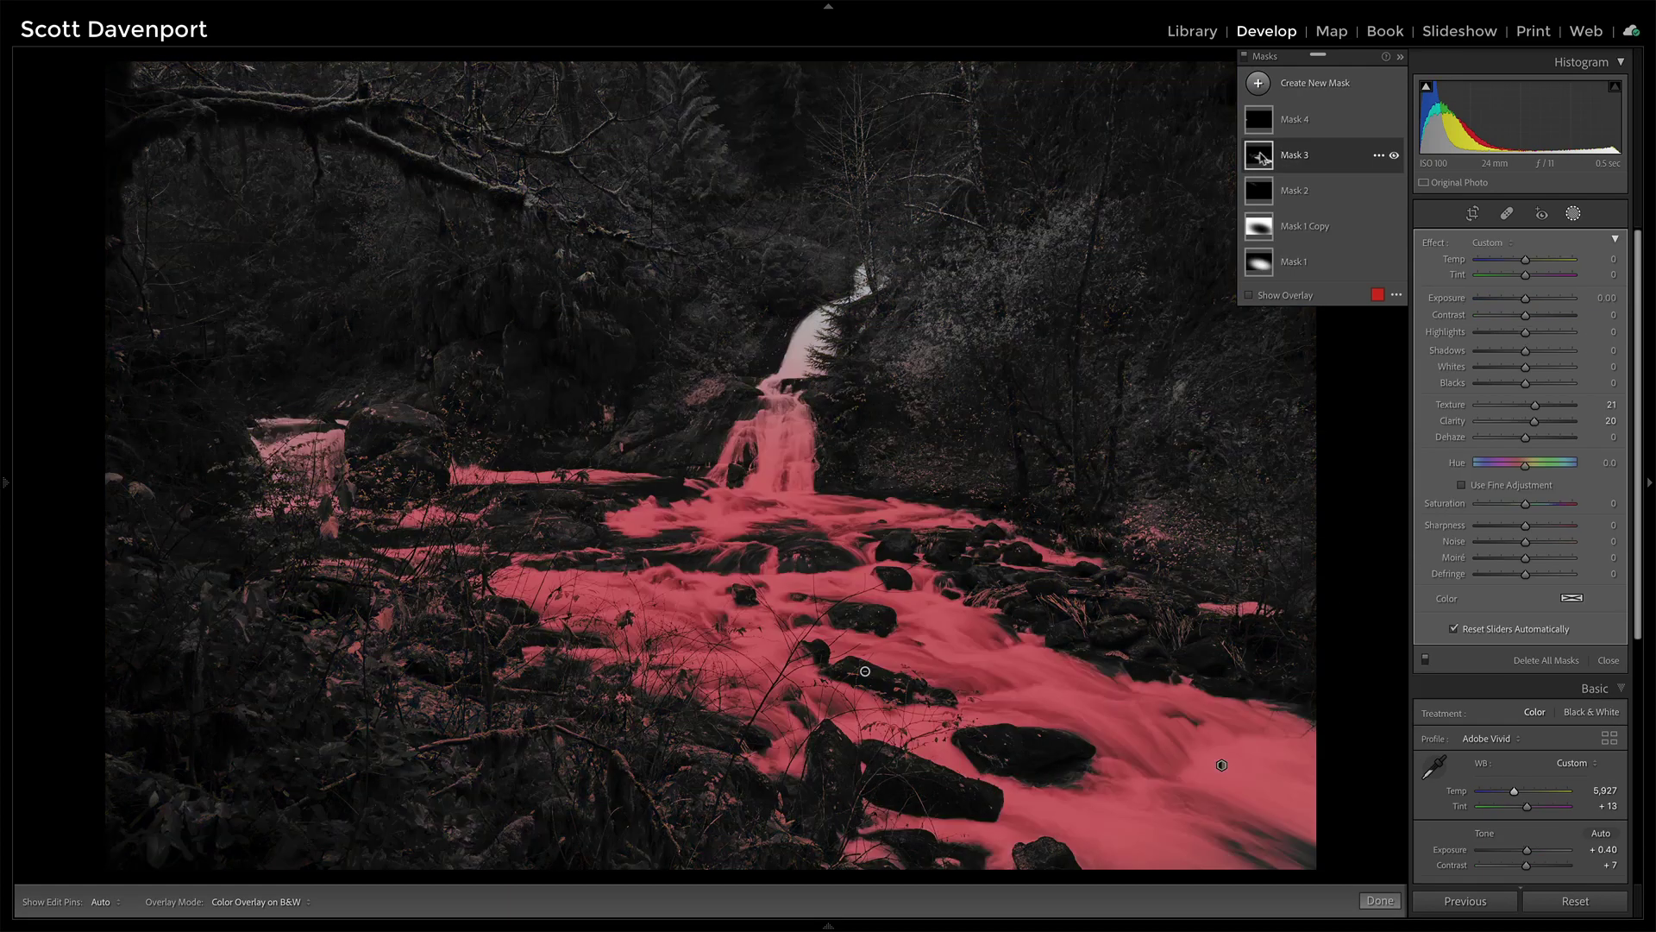